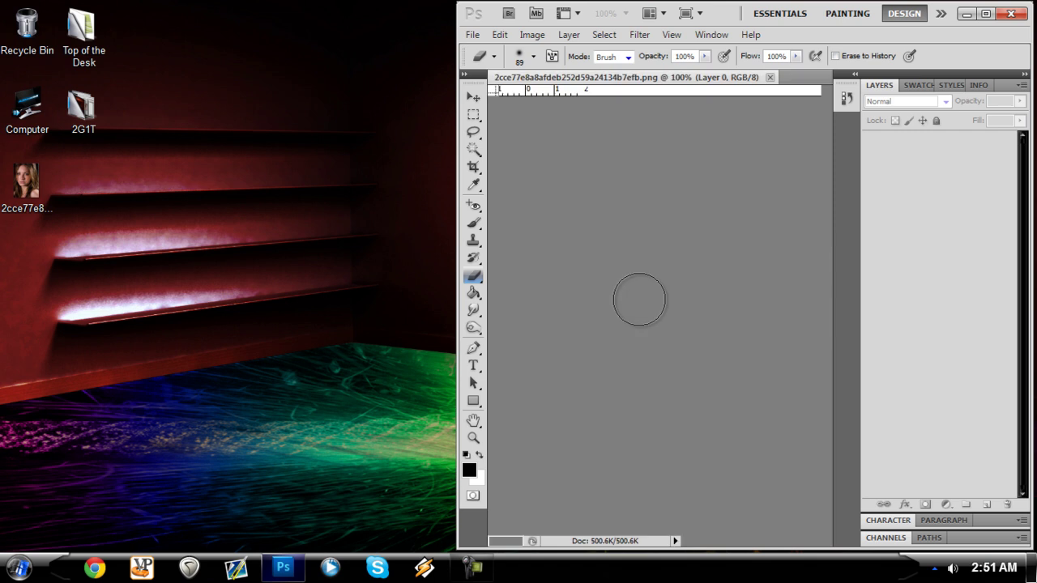
# - Maximize the window, duplicate Layer 0 and hide the original layer
pyautogui.click(985, 13)
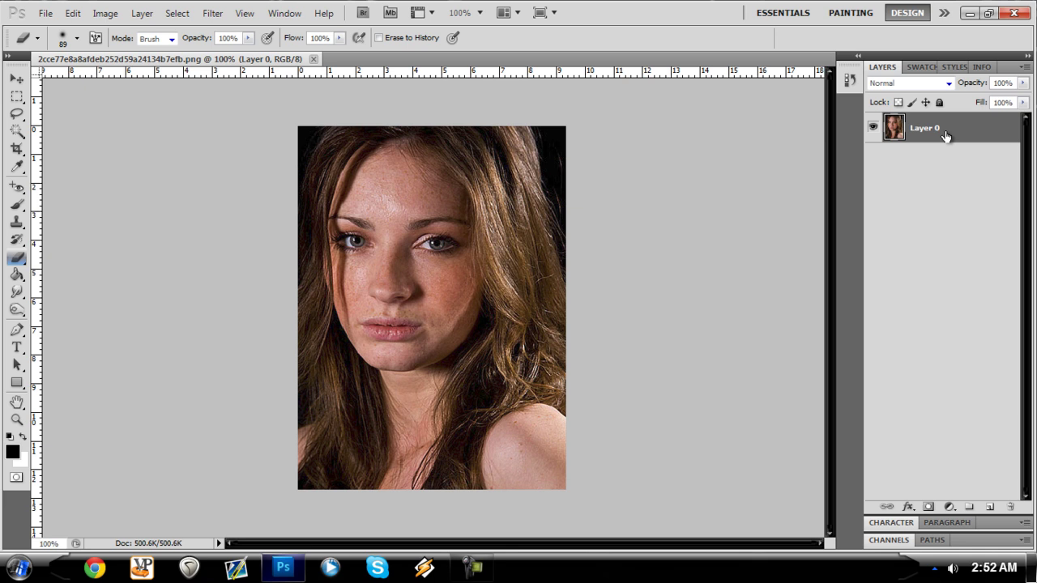
pyautogui.hotkey('ctrl', 'j')
pyautogui.click(873, 159)
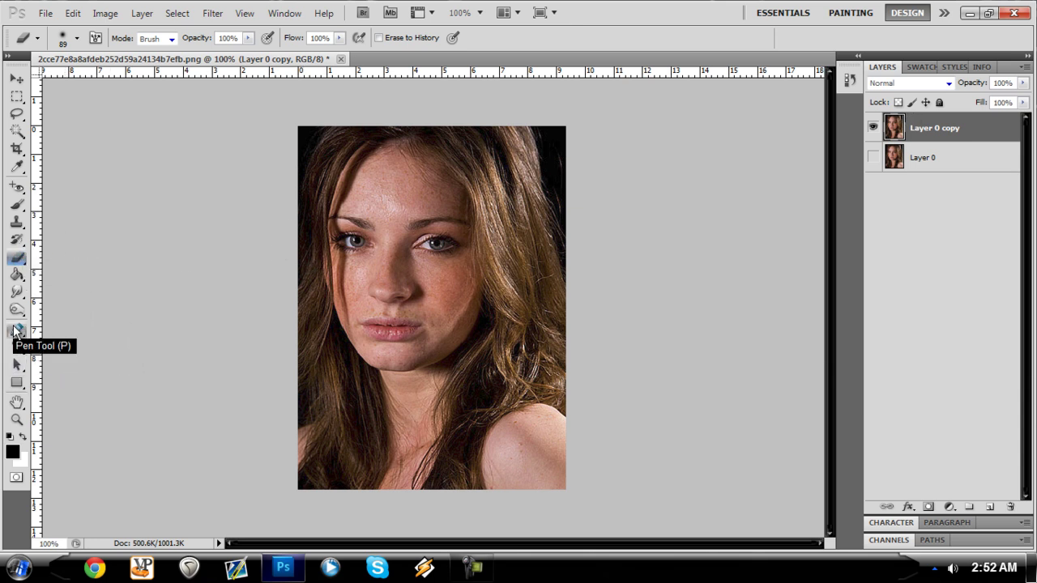
# - Trace a closed Pen tool path around the forehead, following the hairline and the upper edge of both eyebrows
pyautogui.scroll(3, 381, 275)
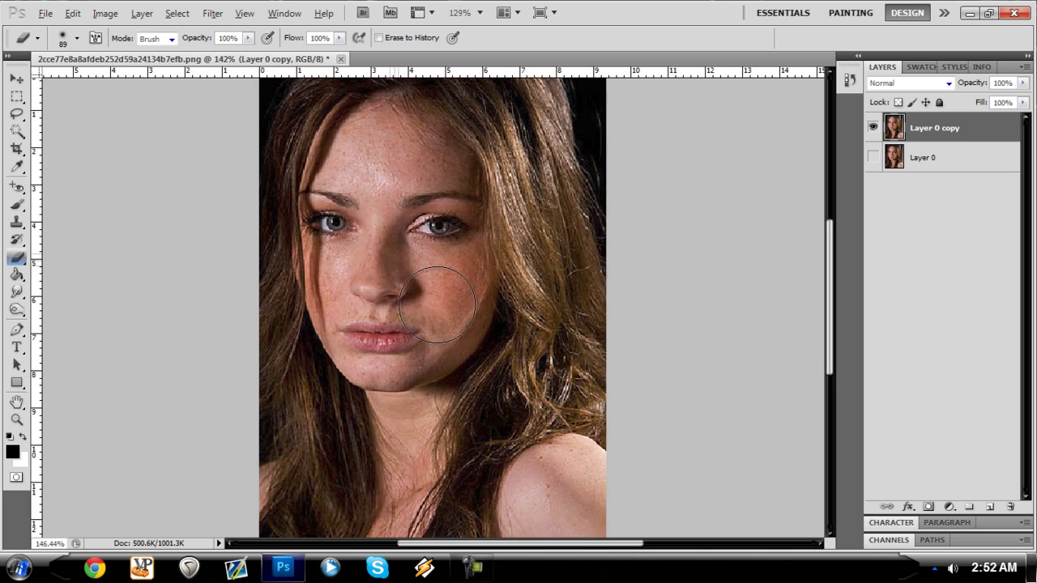
pyautogui.scroll(3, 352, 316)
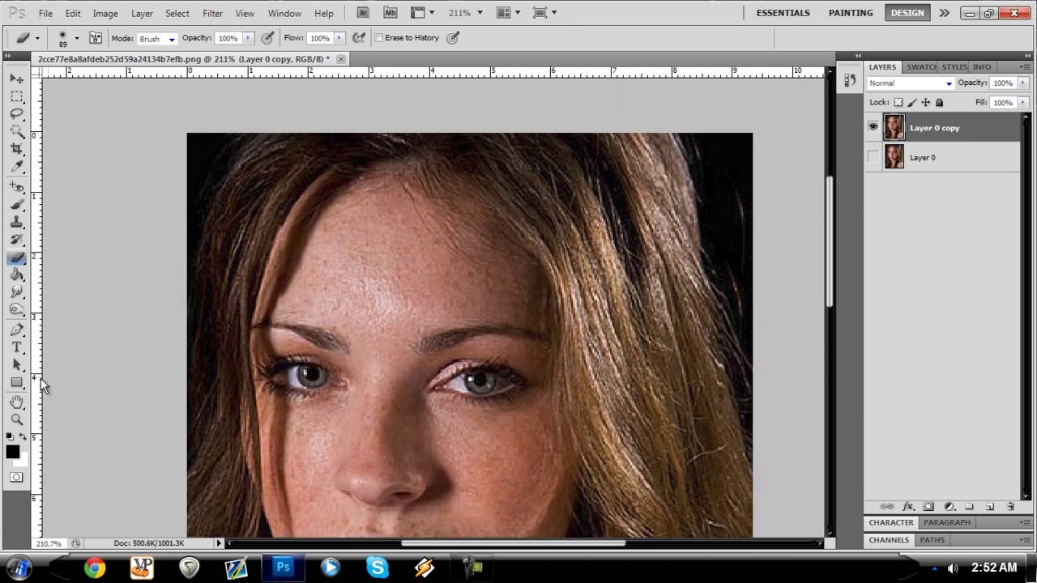
pyautogui.click(18, 332)
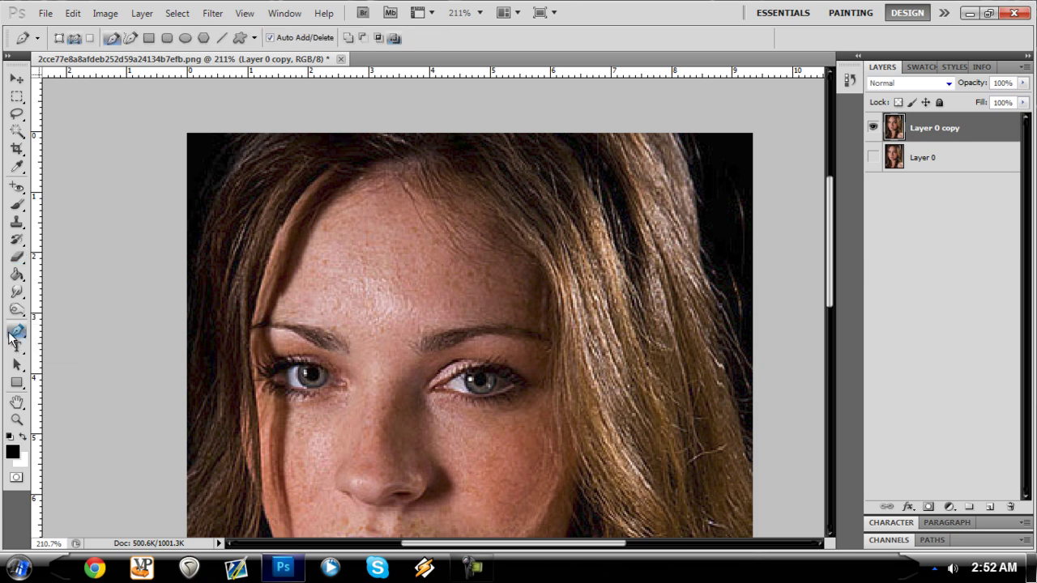
pyautogui.rightClick(18, 339)
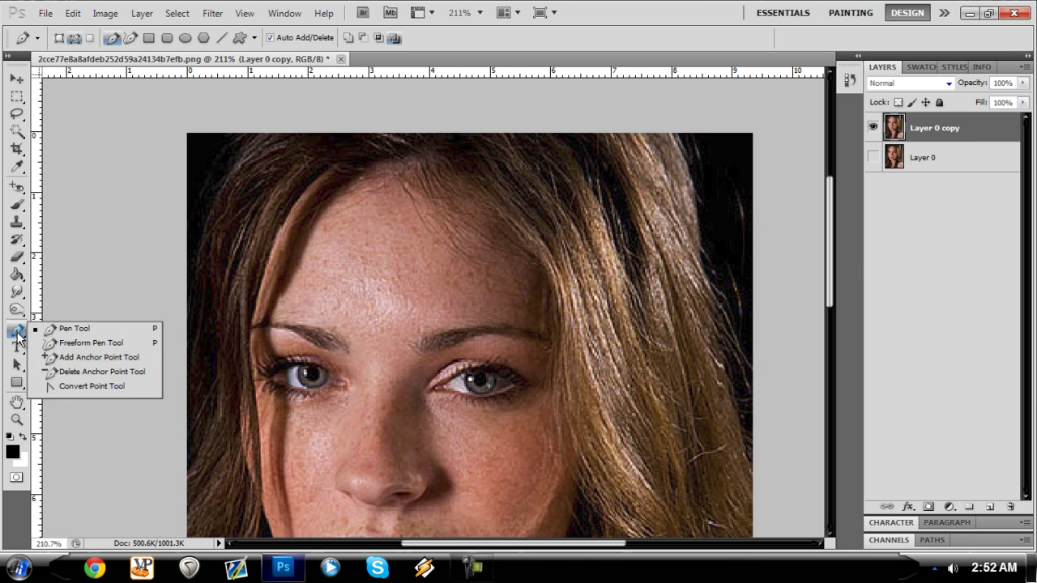
pyautogui.click(77, 331)
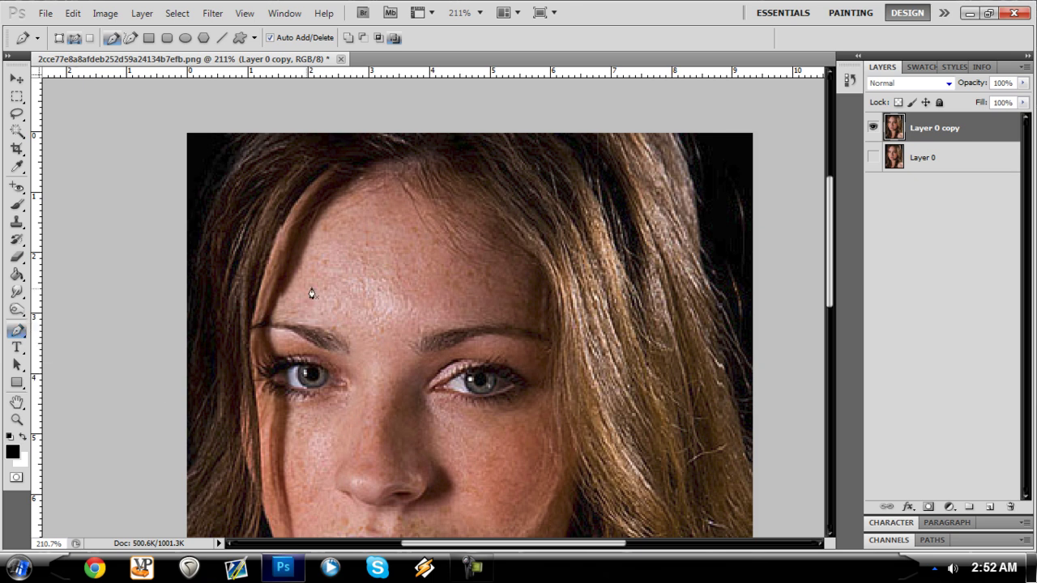
pyautogui.click(257, 313)
pyautogui.scroll(-2, 294, 309)
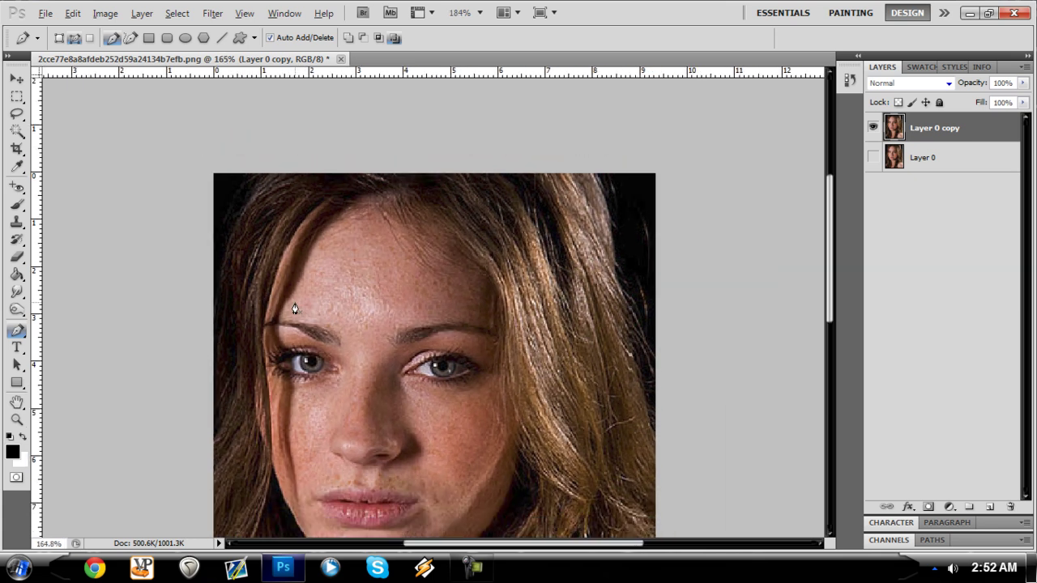
pyautogui.scroll(-1, 297, 311)
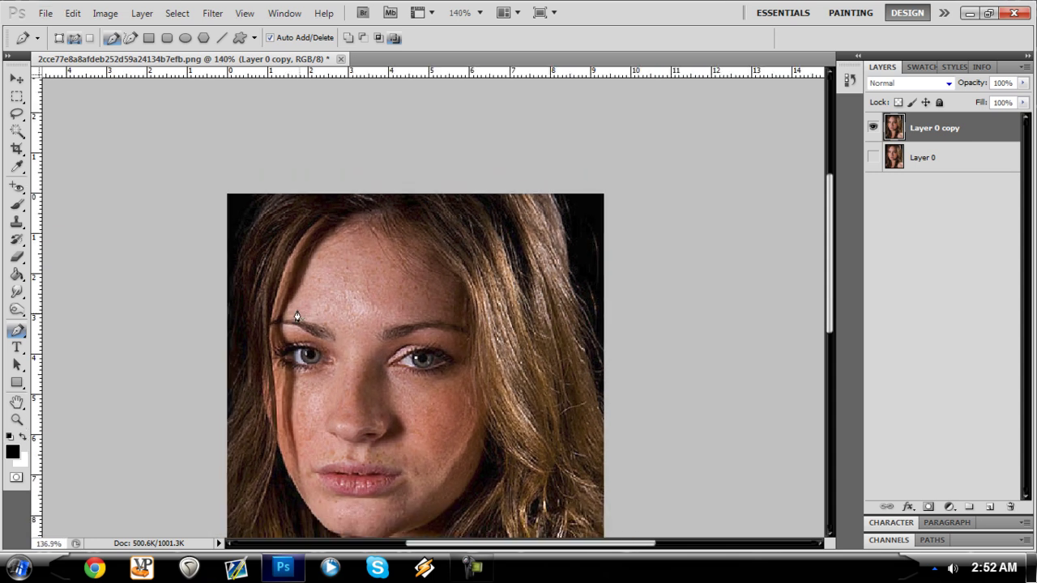
pyautogui.scroll(-1, 291, 320)
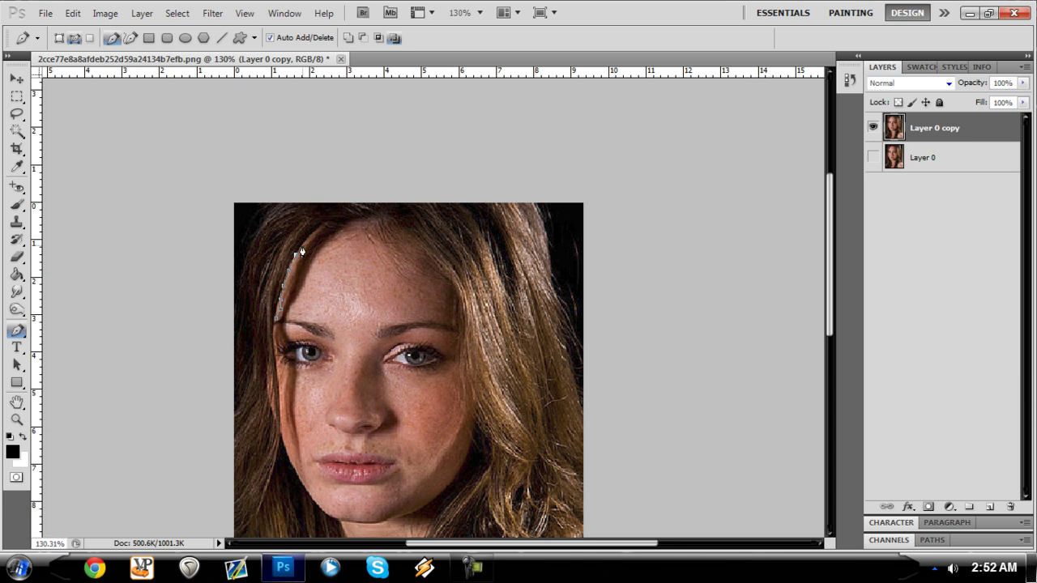
pyautogui.click(351, 222)
pyautogui.click(400, 232)
pyautogui.click(444, 323)
pyautogui.click(424, 321)
pyautogui.click(408, 322)
pyautogui.click(392, 324)
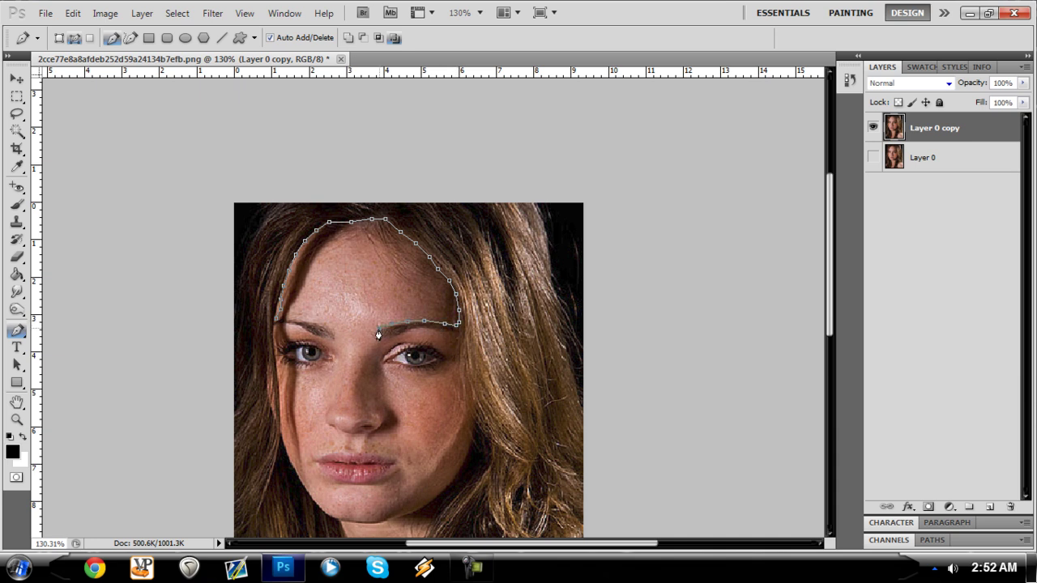
pyautogui.click(331, 329)
# - Convert the forehead path into a new anti-aliased selection with a 7 pixel feather radius
pyautogui.rightClick(322, 285)
pyautogui.click(377, 347)
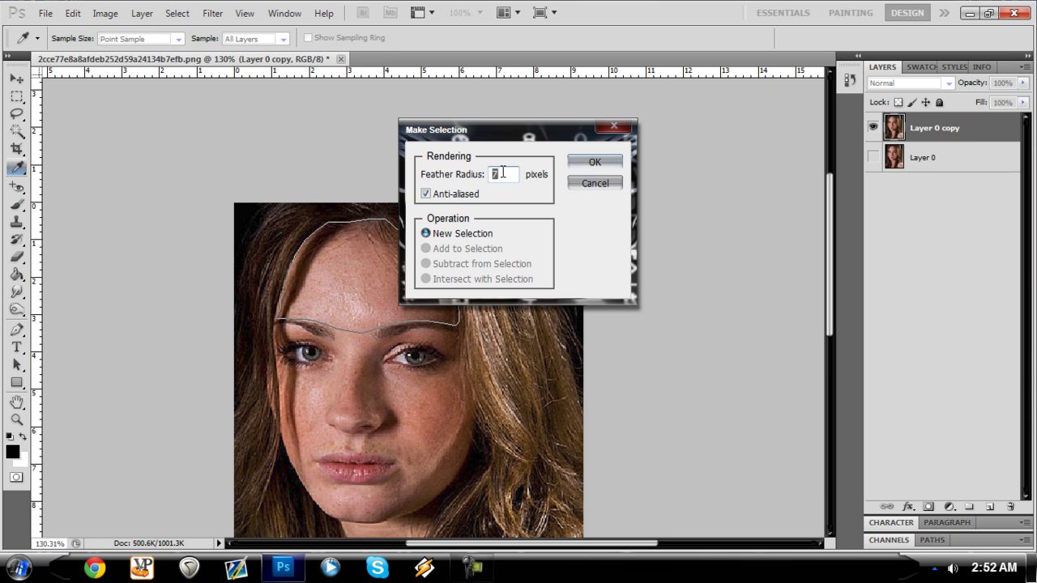
pyautogui.press('BackSpace')
pyautogui.moveTo(482, 130); pyautogui.dragTo(615, 138)
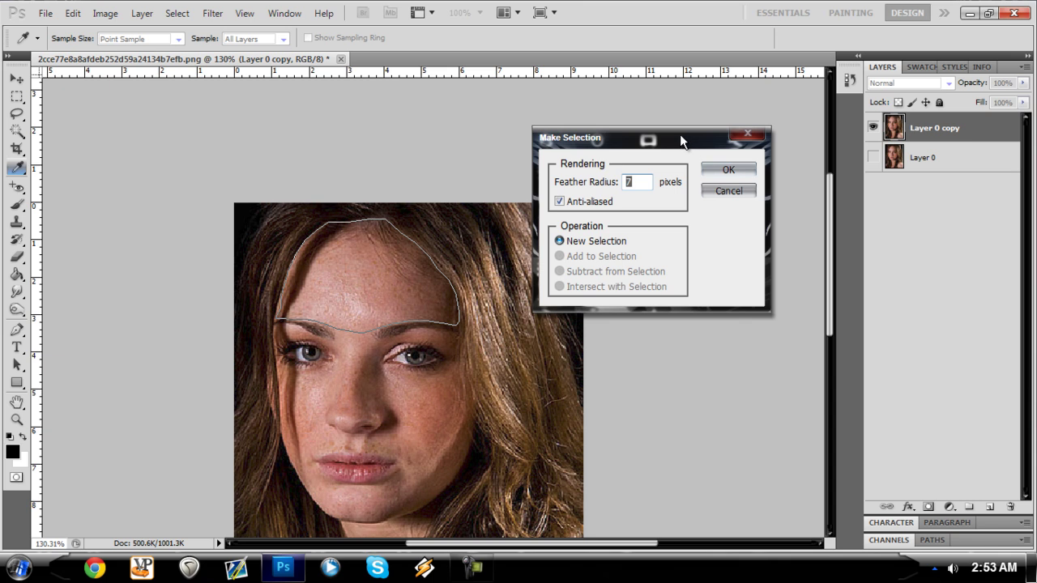
pyautogui.moveTo(681, 136); pyautogui.dragTo(556, 124)
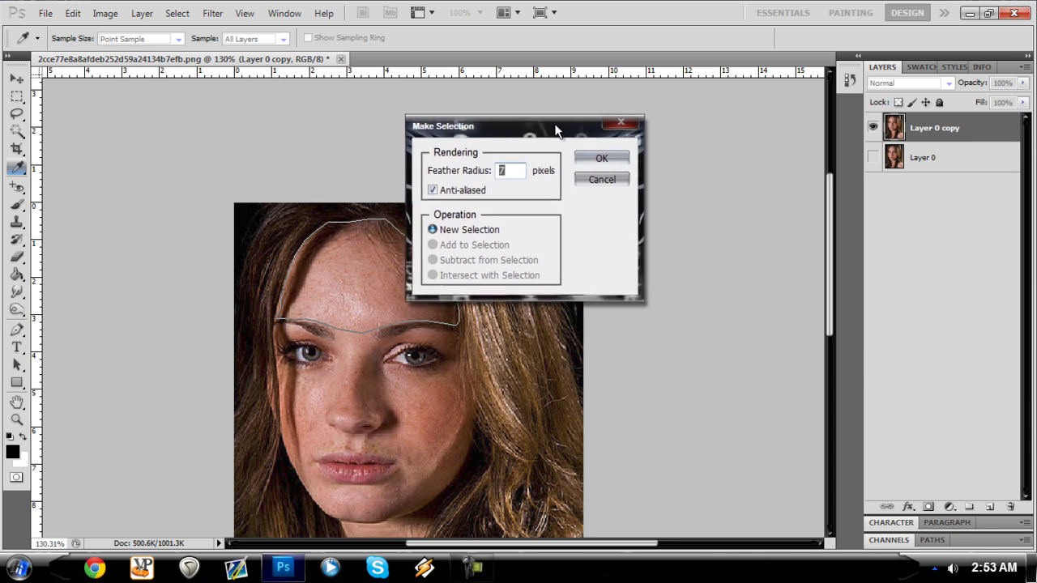
pyautogui.click(606, 157)
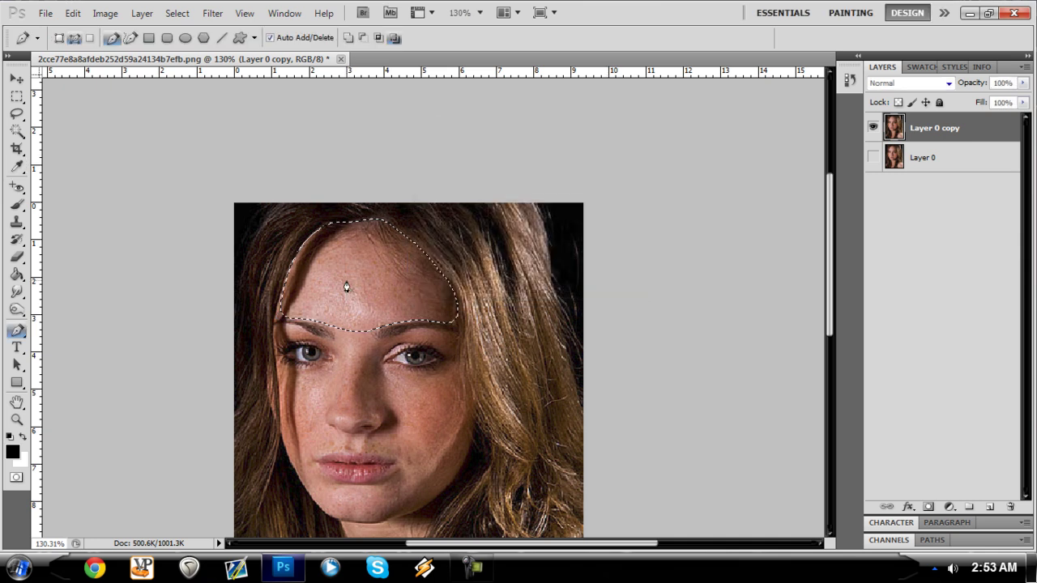
# - Smooth the selected forehead with a Gaussian Blur of 4.0 pixels radius and remove the selection
pyautogui.click(215, 14)
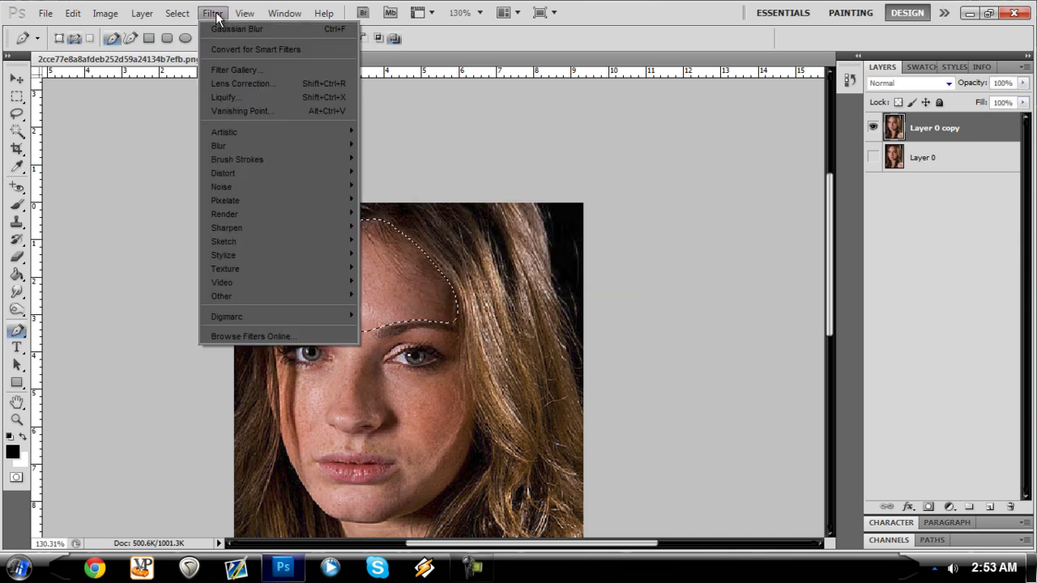
pyautogui.moveTo(236, 144)
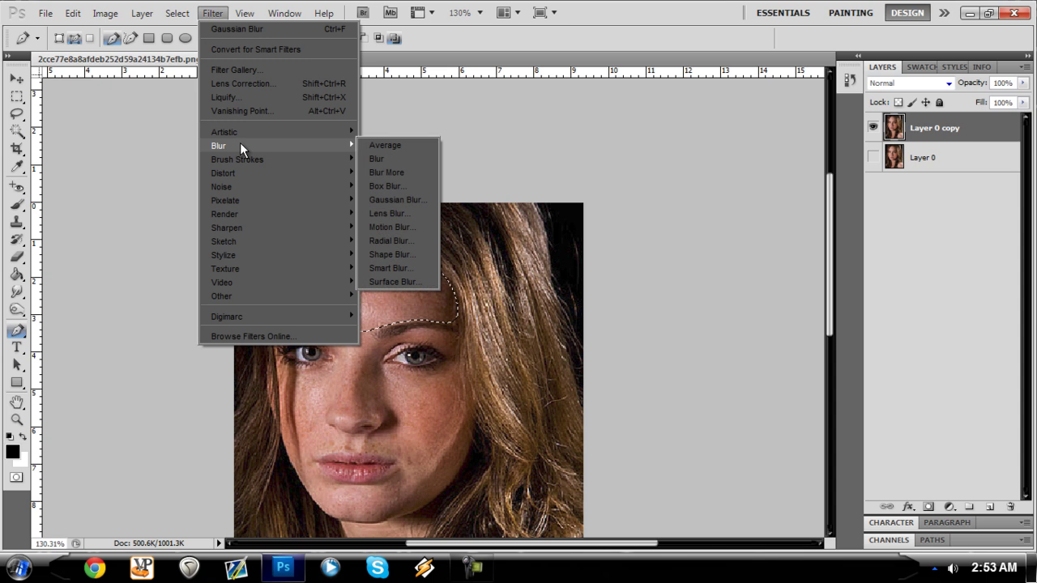
pyautogui.click(400, 199)
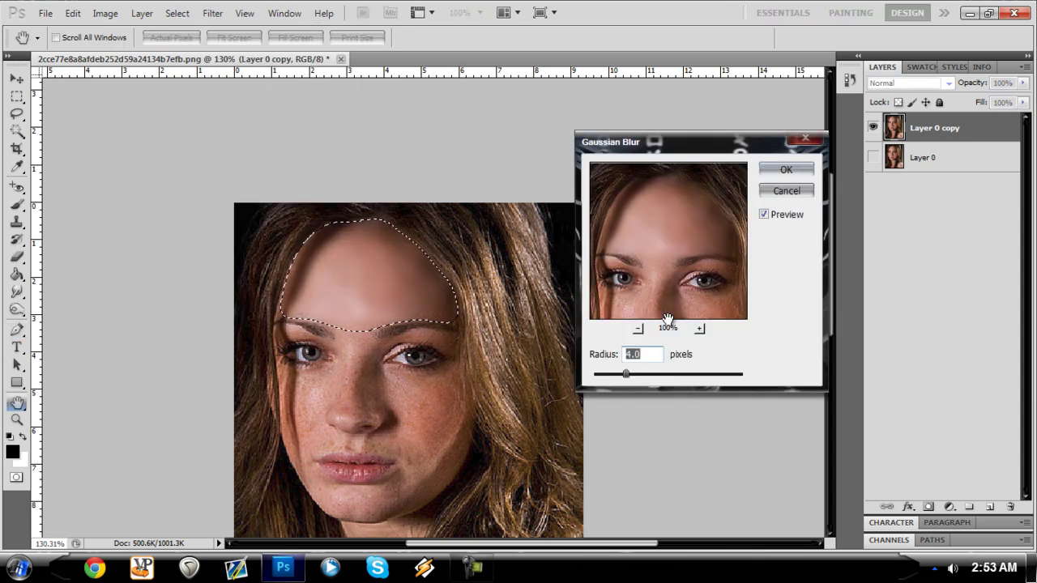
pyautogui.moveTo(627, 376)
pyautogui.mouseDown()
pyautogui.moveTo(613, 375)
pyautogui.moveTo(628, 376)
pyautogui.mouseUp()
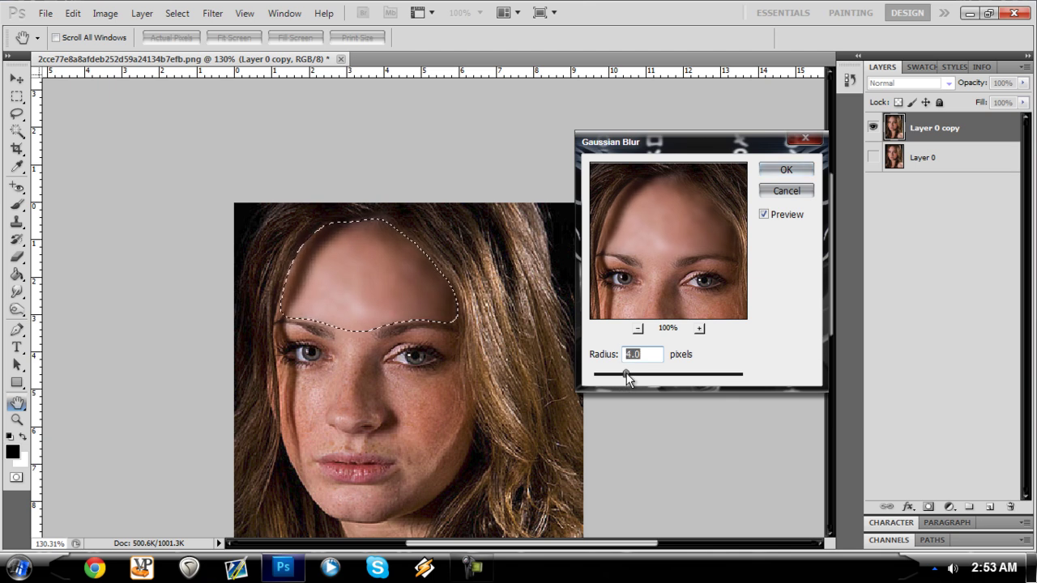
pyautogui.click(786, 170)
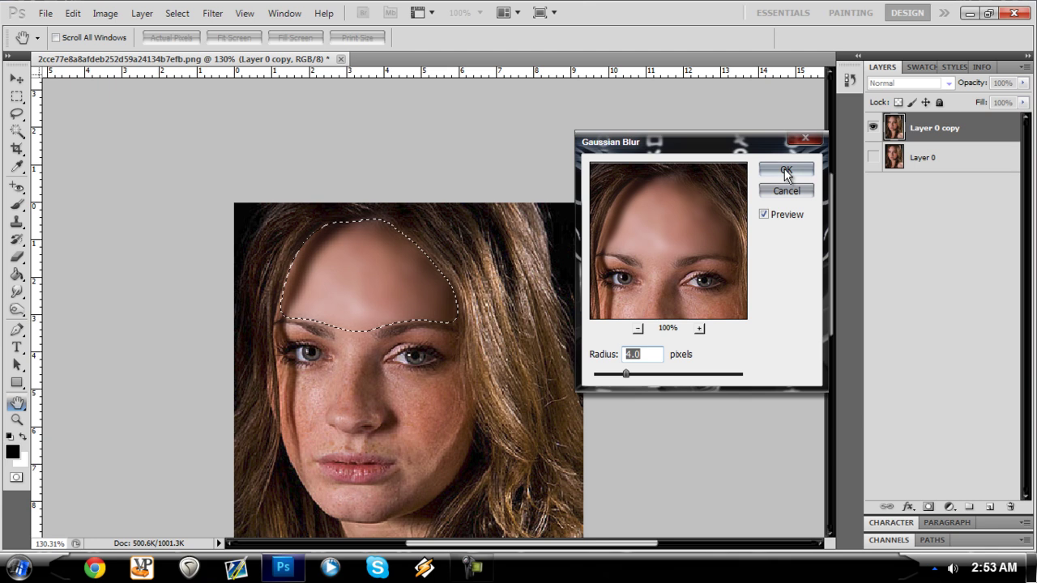
pyautogui.press('p')
pyautogui.click(16, 97)
pyautogui.click(388, 281)
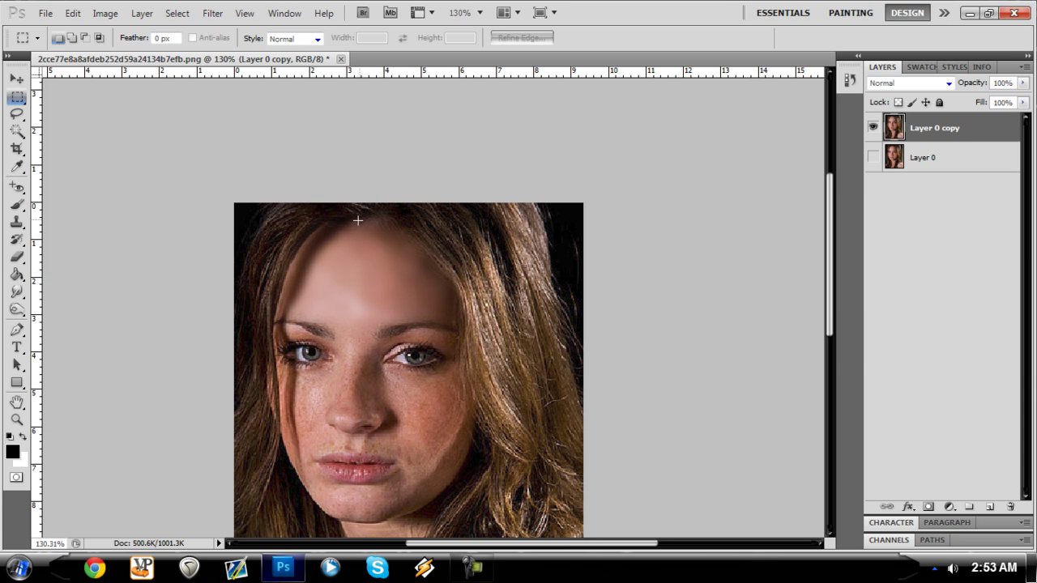
# - Set up the Eraser with 0% hardness and a 96 px size, try a stroke over the hair and undo it
pyautogui.click(16, 257)
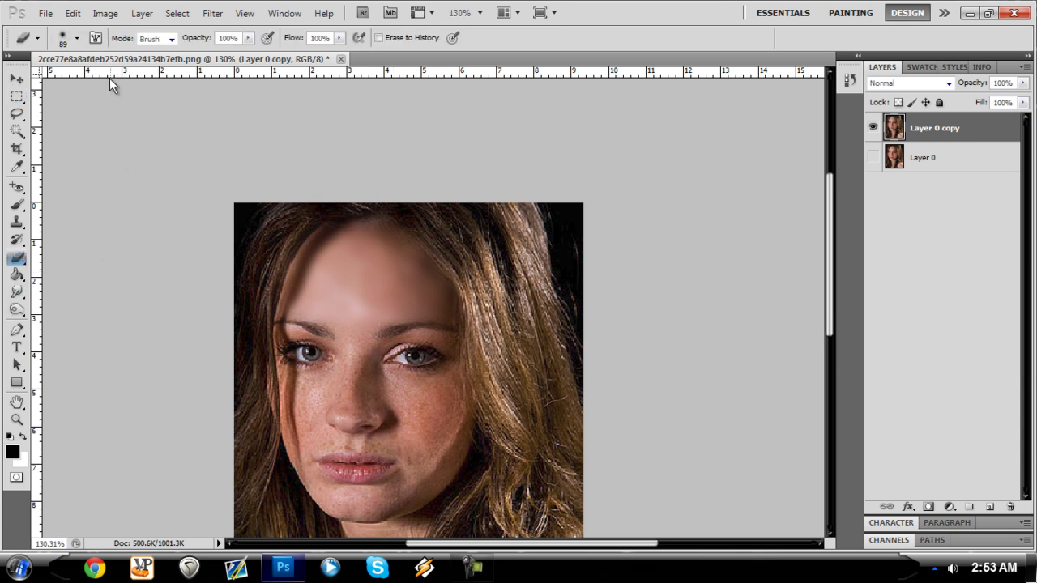
pyautogui.click(77, 38)
pyautogui.click(24, 111)
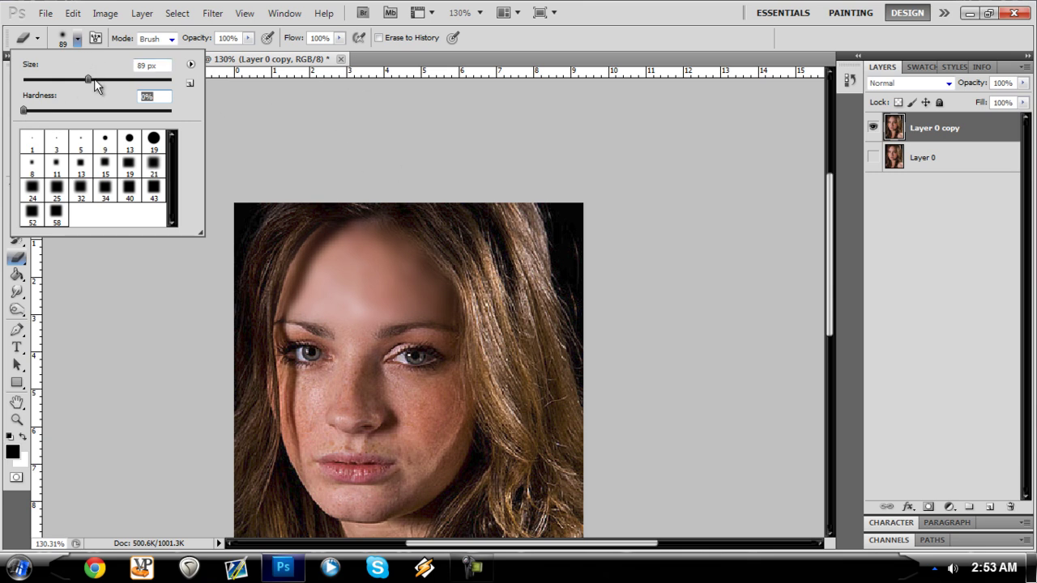
pyautogui.click(92, 77)
pyautogui.moveTo(547, 316)
pyautogui.mouseDown()
pyautogui.moveTo(470, 243)
pyautogui.moveTo(486, 243)
pyautogui.mouseUp()
pyautogui.hotkey('ctrl', 'z')
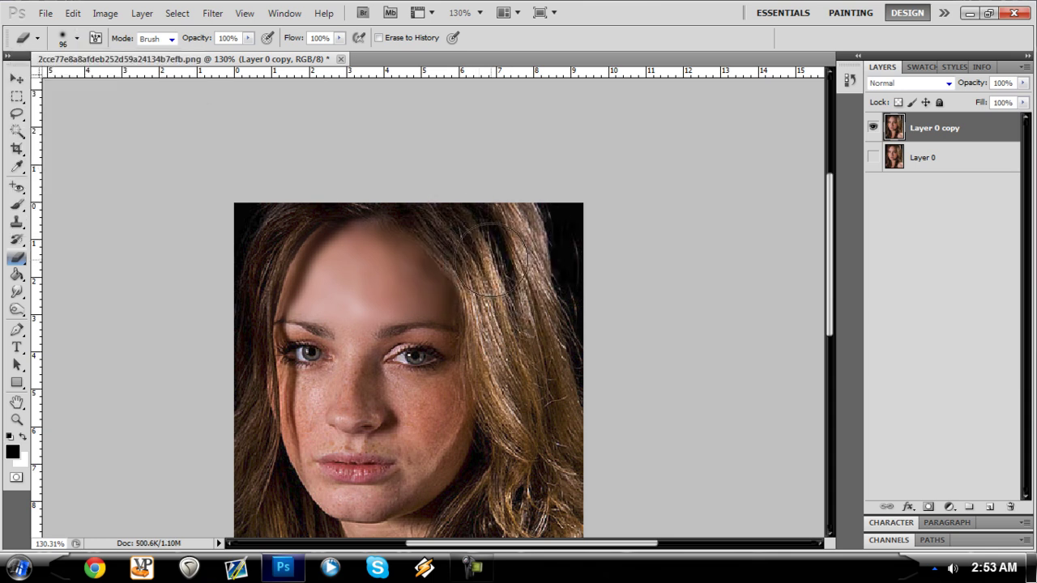
# - Show the original Layer 0 and erase the blurred hair along the forehead's hairline on the copy with an 80 px eraser
pyautogui.click(872, 158)
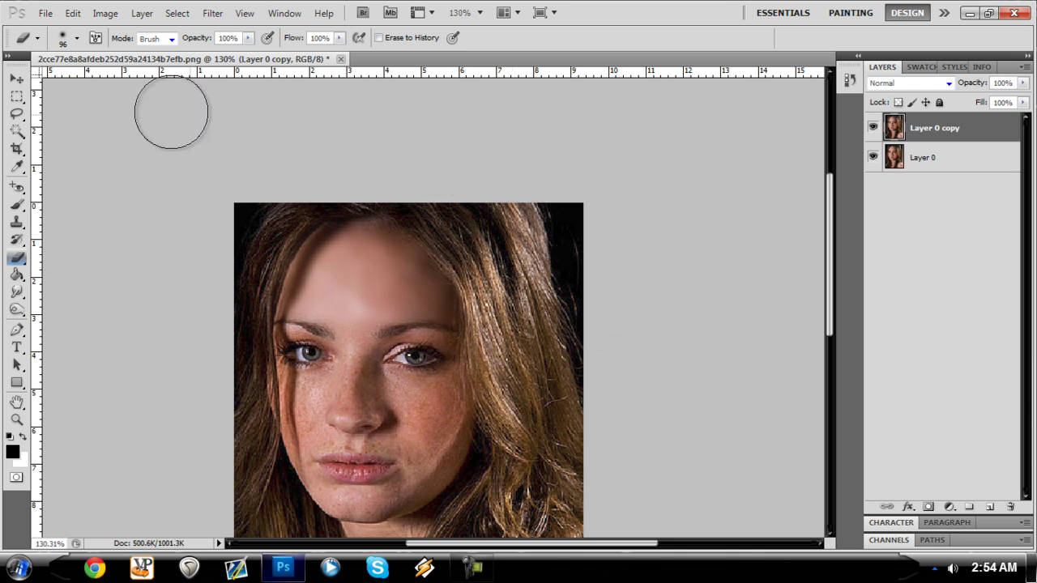
pyautogui.click(77, 38)
pyautogui.moveTo(86, 79); pyautogui.dragTo(81, 80)
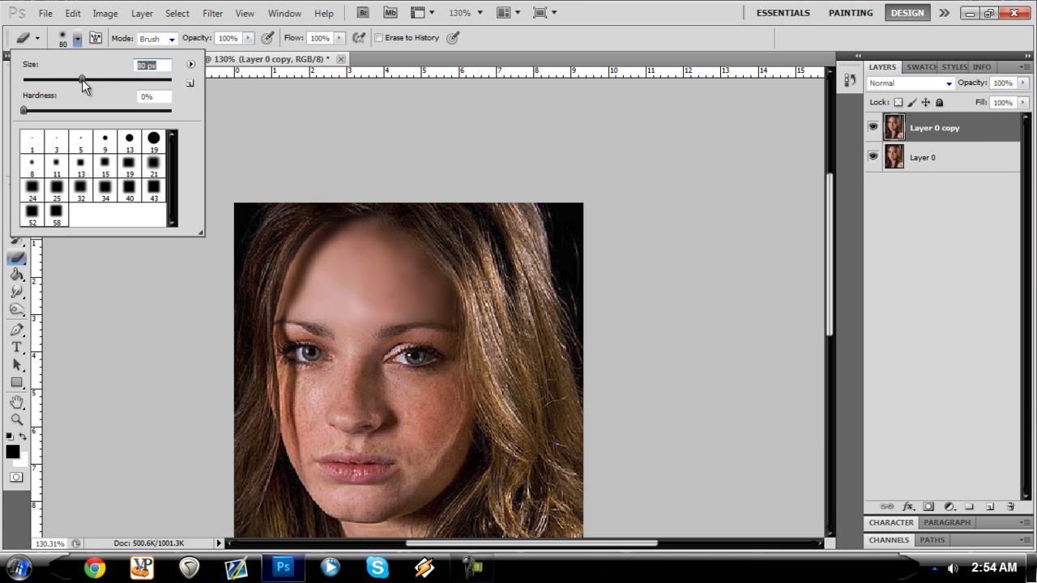
pyautogui.click(438, 233)
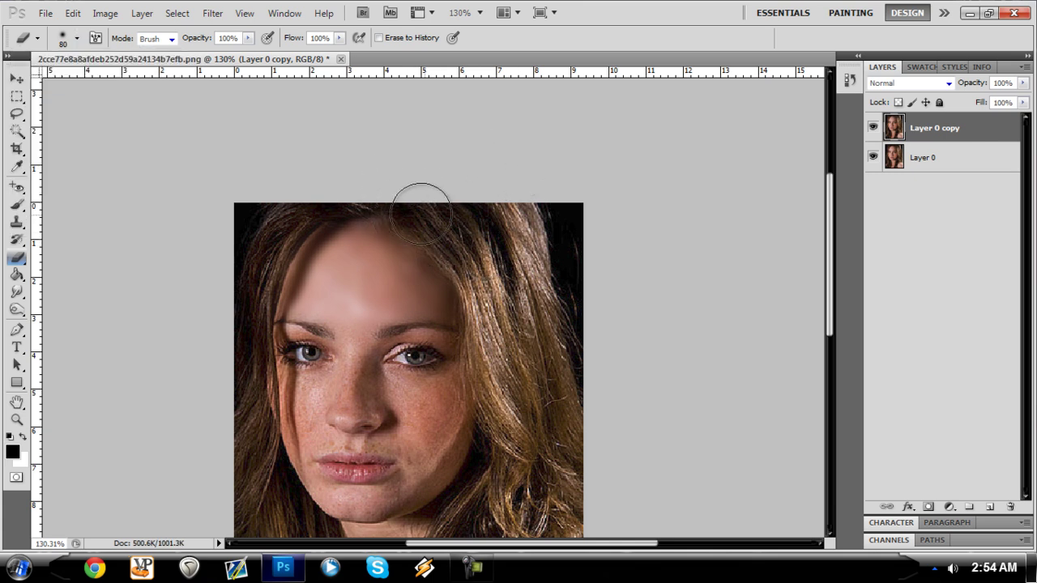
pyautogui.moveTo(481, 252)
pyautogui.mouseDown()
pyautogui.moveTo(527, 248)
pyautogui.moveTo(529, 260)
pyautogui.moveTo(436, 228)
pyautogui.mouseUp()
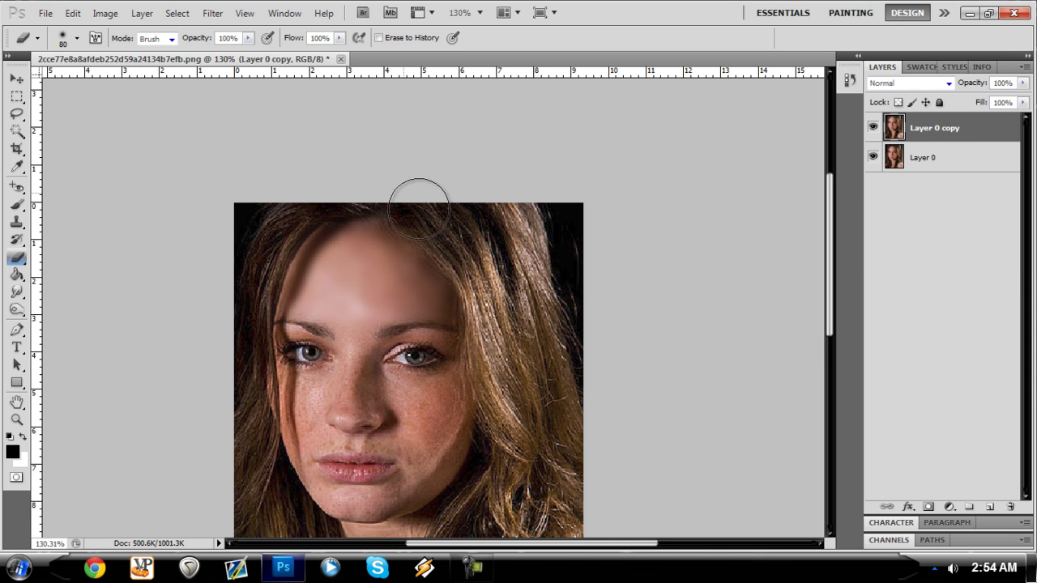
pyautogui.moveTo(509, 262); pyautogui.dragTo(448, 230)
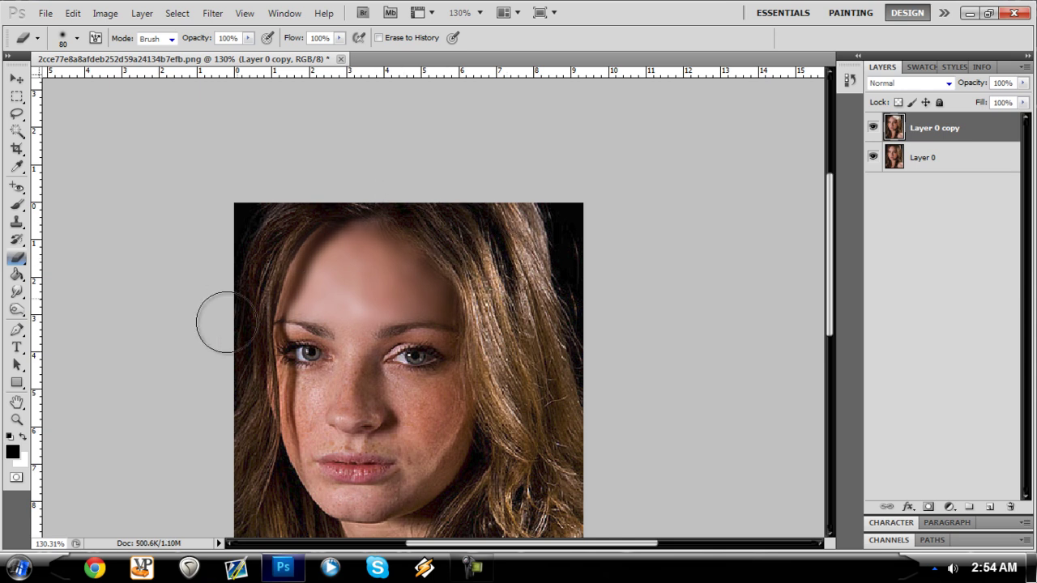
# - Trace a closed Pen tool path from between the eyebrows down the bridge of the nose to its tip and back
pyautogui.click(16, 330)
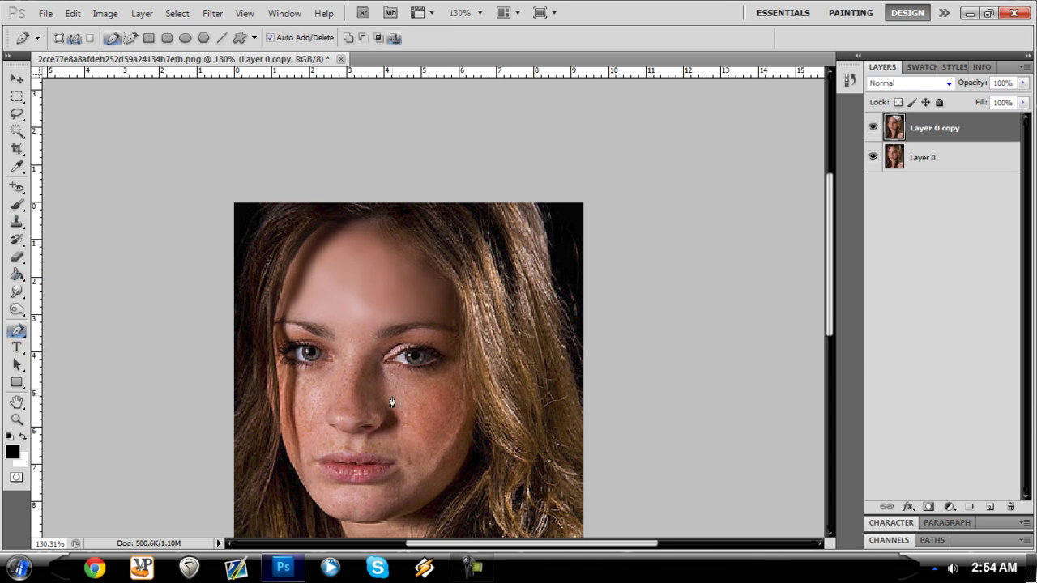
pyautogui.scroll(-1, 380, 377)
pyautogui.scroll(3, 364, 343)
pyautogui.press('Right')
pyautogui.press('Right')
pyautogui.moveTo(320, 237); pyautogui.dragTo(328, 250)
pyautogui.moveTo(349, 289); pyautogui.dragTo(348, 308)
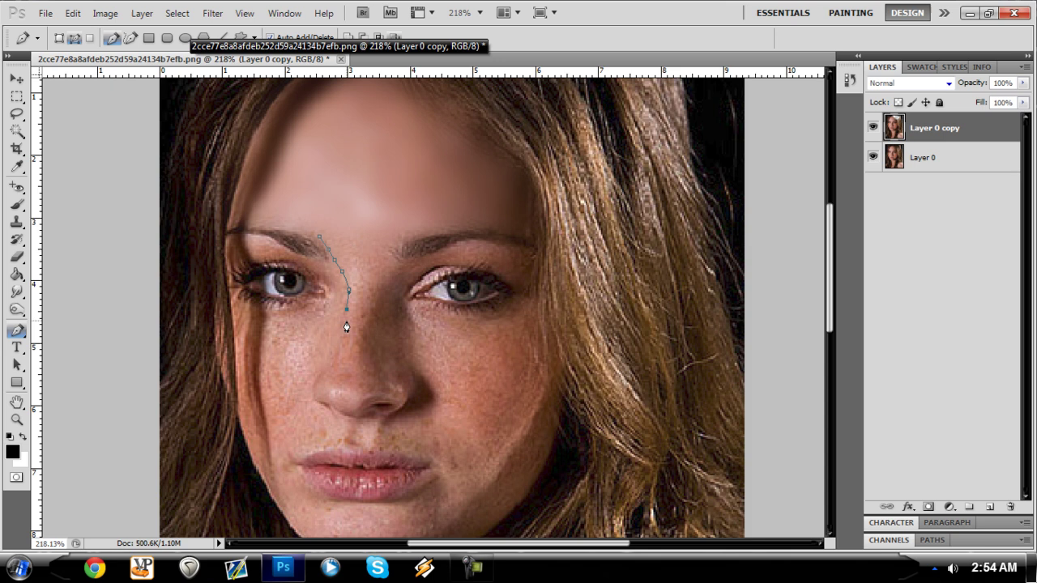
pyautogui.click(334, 393)
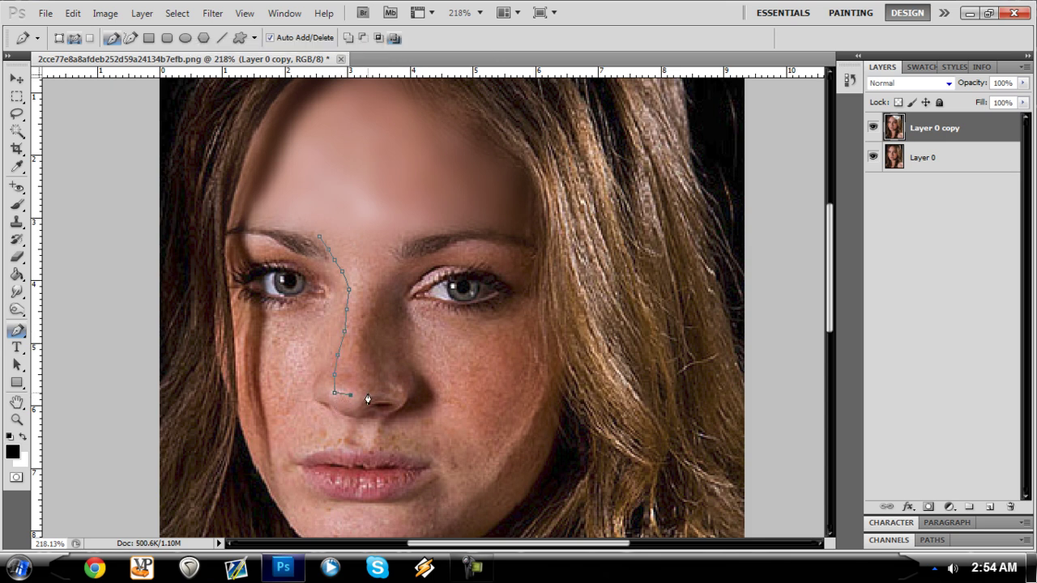
pyautogui.moveTo(357, 347); pyautogui.dragTo(363, 335)
pyautogui.moveTo(394, 270); pyautogui.dragTo(387, 262)
pyautogui.click(350, 238)
pyautogui.click(325, 236)
pyautogui.click(322, 241)
# - Convert the nose path into a feathered selection
pyautogui.rightClick(352, 261)
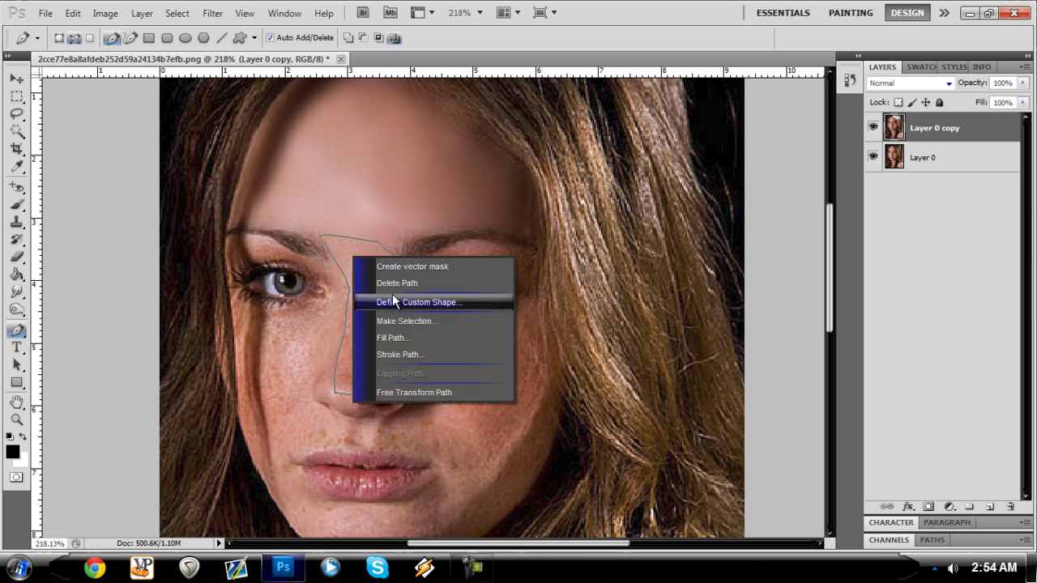
pyautogui.click(397, 321)
pyautogui.click(600, 160)
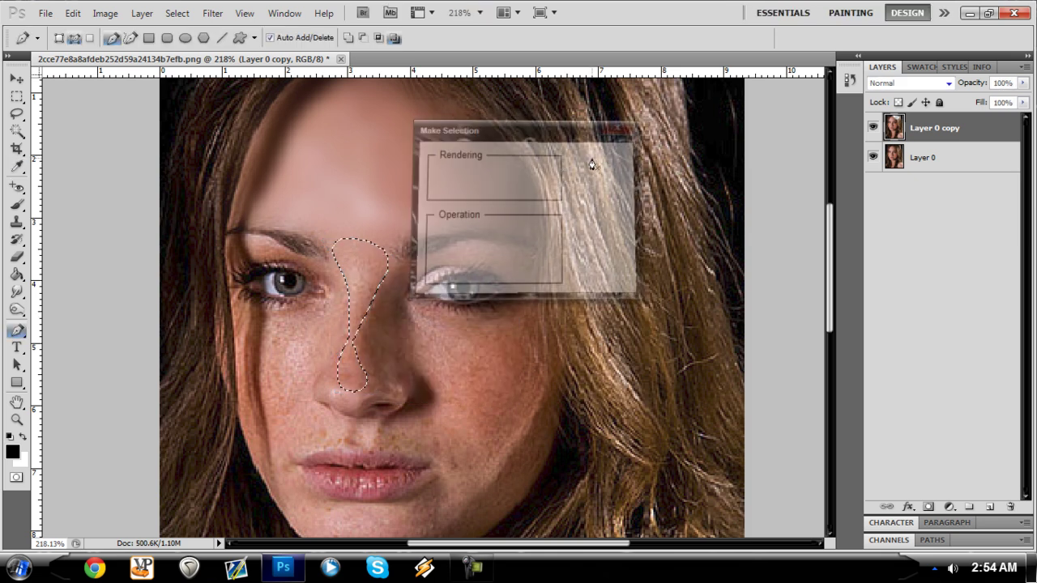
# - Repeat the Gaussian Blur on the nose selection and deselect it
pyautogui.click(212, 13)
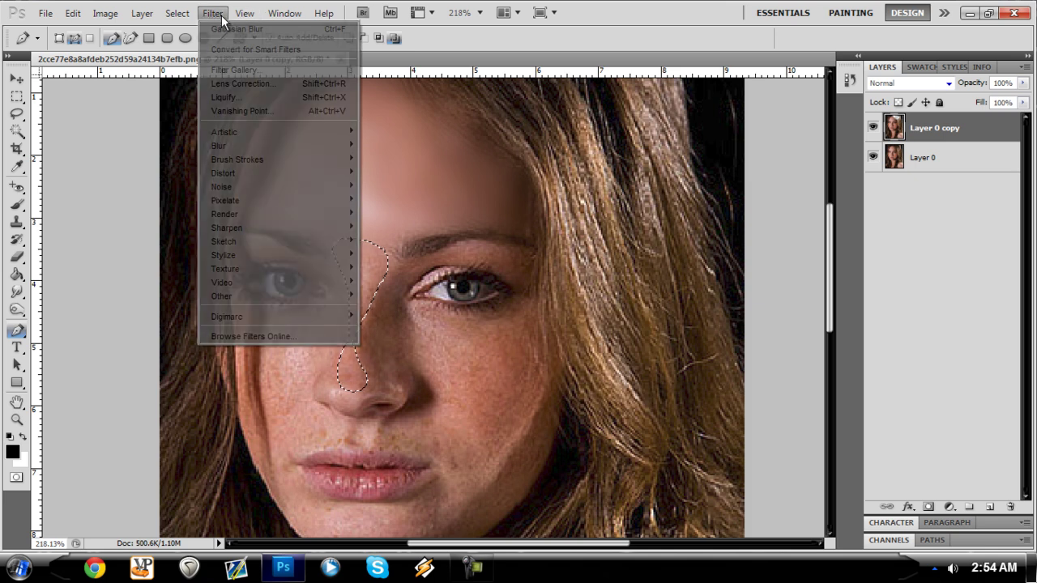
pyautogui.press('Escape')
pyautogui.press('m')
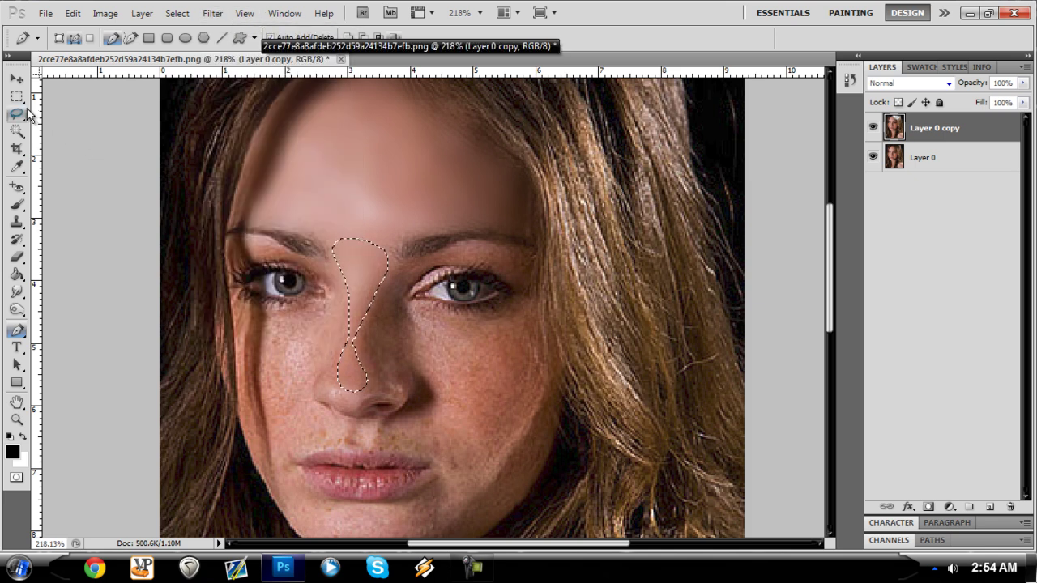
pyautogui.hotkey('ctrl', 'd')
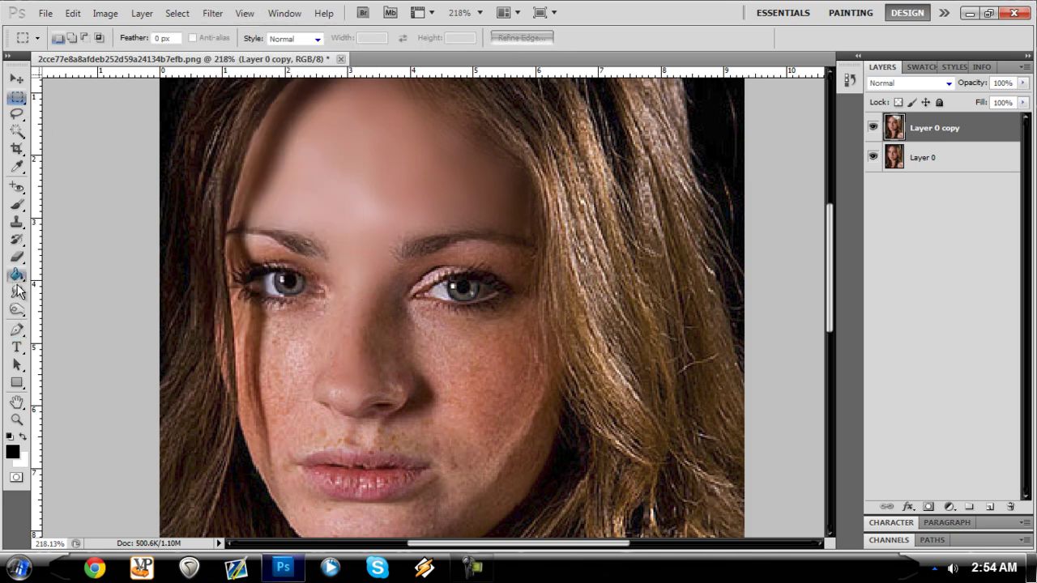
# - Trace a closed Pen tool path around the cheek on the image's left, from under the eye along the nose to the mouth corner and face edge
pyautogui.click(16, 330)
pyautogui.moveTo(252, 309); pyautogui.dragTo(275, 318)
pyautogui.click(318, 302)
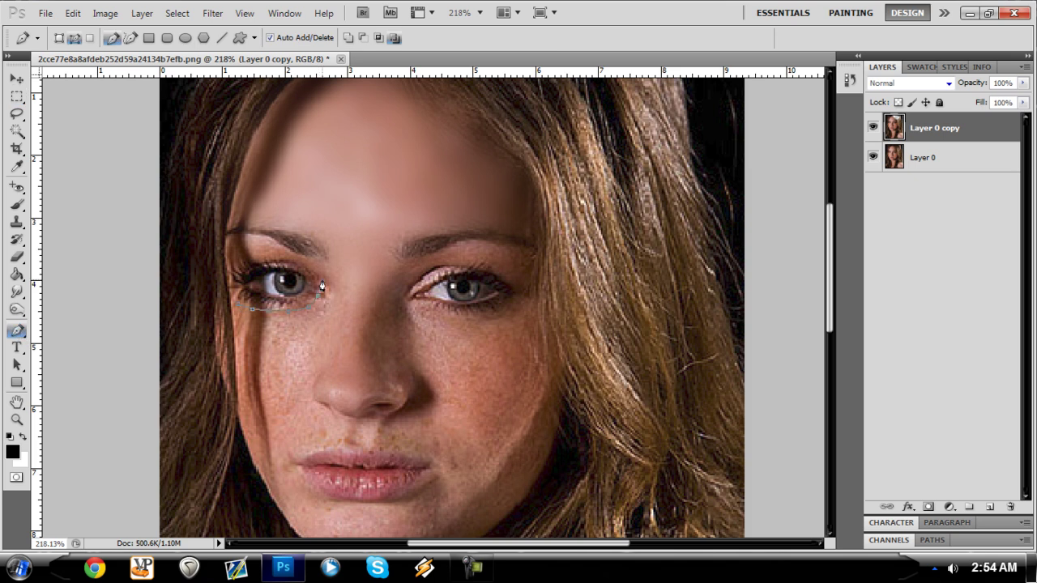
pyautogui.click(343, 306)
pyautogui.click(337, 360)
pyautogui.click(324, 416)
pyautogui.click(326, 432)
pyautogui.click(324, 441)
pyautogui.click(304, 452)
pyautogui.click(296, 457)
pyautogui.click(265, 467)
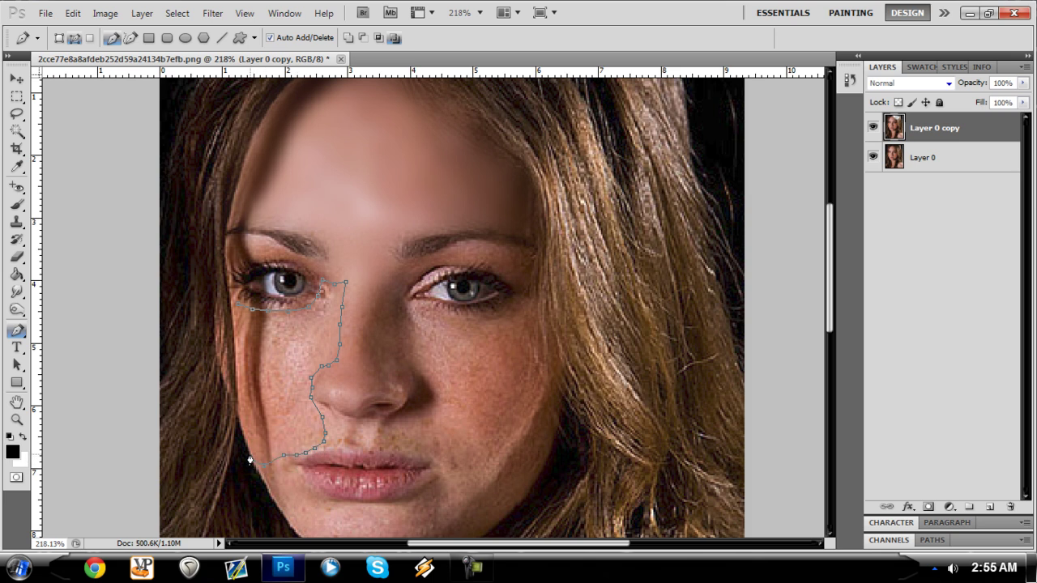
pyautogui.click(238, 418)
pyautogui.click(236, 343)
pyautogui.click(237, 311)
# - Convert the left-side cheek path into a selection with a 7-pixel feather and repeat the Gaussian Blur on it, leaving nothing selected
pyautogui.rightClick(290, 341)
pyautogui.click(345, 407)
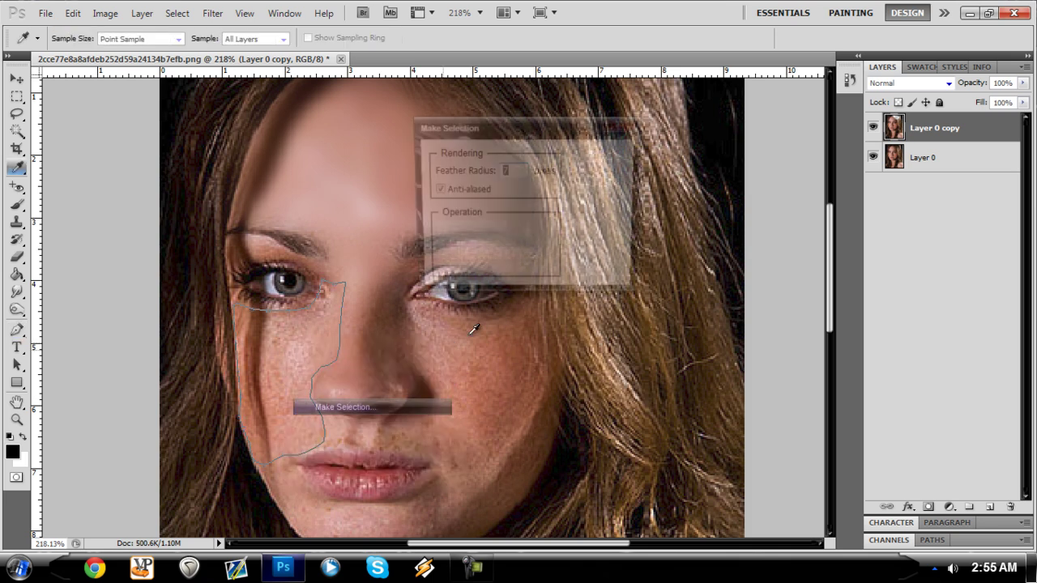
pyautogui.click(604, 159)
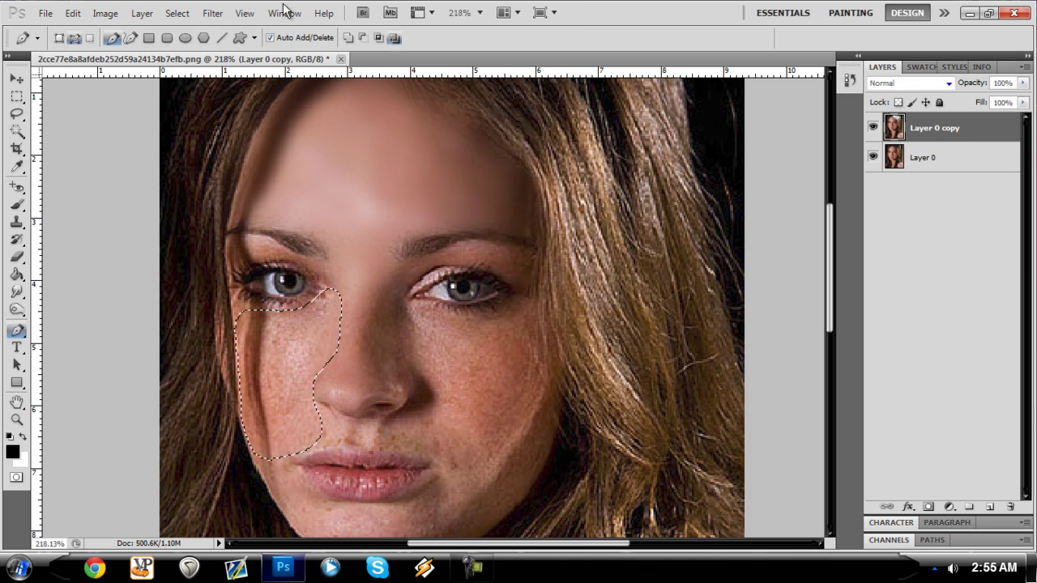
pyautogui.click(214, 13)
pyautogui.click(232, 30)
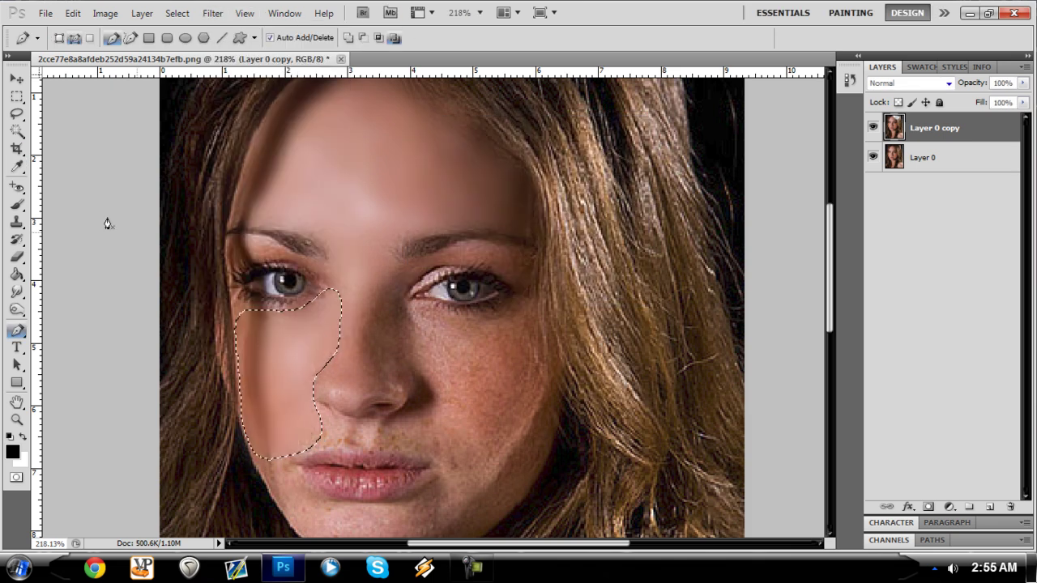
pyautogui.click(16, 98)
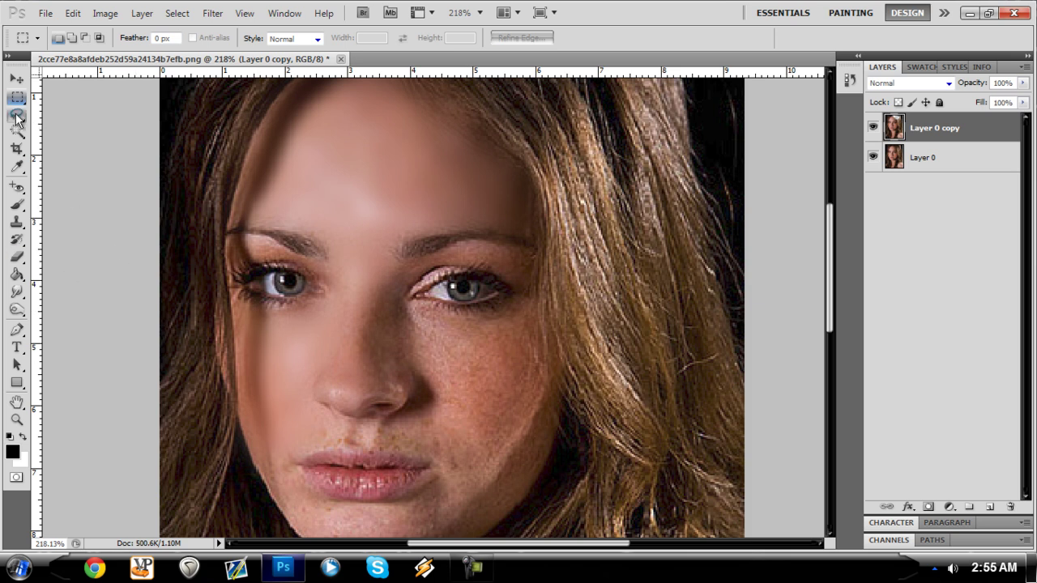
# - Trace a closed Pen tool path around the cheek on the image's right, from under the eye down toward the mouth and back
pyautogui.click(17, 335)
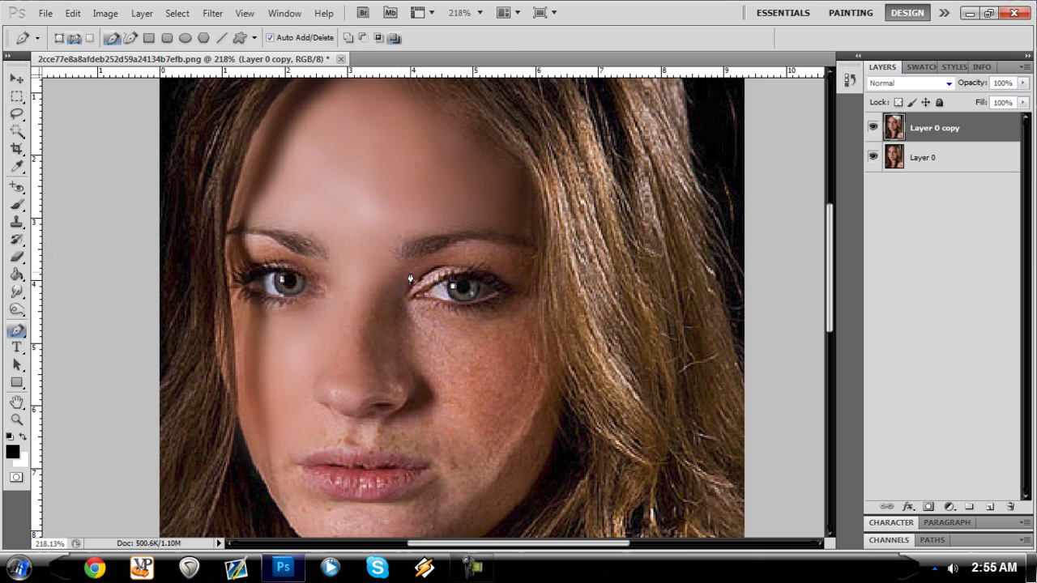
pyautogui.moveTo(404, 303); pyautogui.dragTo(509, 312)
pyautogui.click(532, 302)
pyautogui.click(537, 314)
pyautogui.click(548, 345)
pyautogui.click(540, 382)
pyautogui.click(527, 416)
pyautogui.click(512, 432)
pyautogui.click(470, 457)
pyautogui.click(456, 444)
pyautogui.click(444, 424)
pyautogui.click(433, 405)
pyautogui.click(404, 304)
# - Convert the right-side cheek path into a selection with a 7-pixel feather and repeat the Gaussian Blur on it, leaving nothing selected
pyautogui.rightClick(433, 328)
pyautogui.click(488, 394)
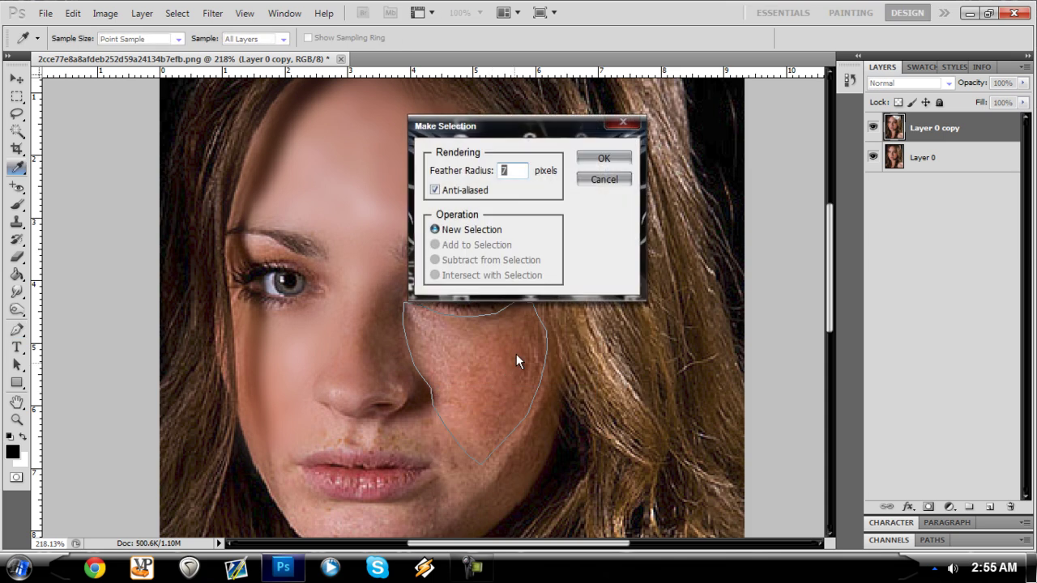
pyautogui.click(603, 158)
pyautogui.click(212, 13)
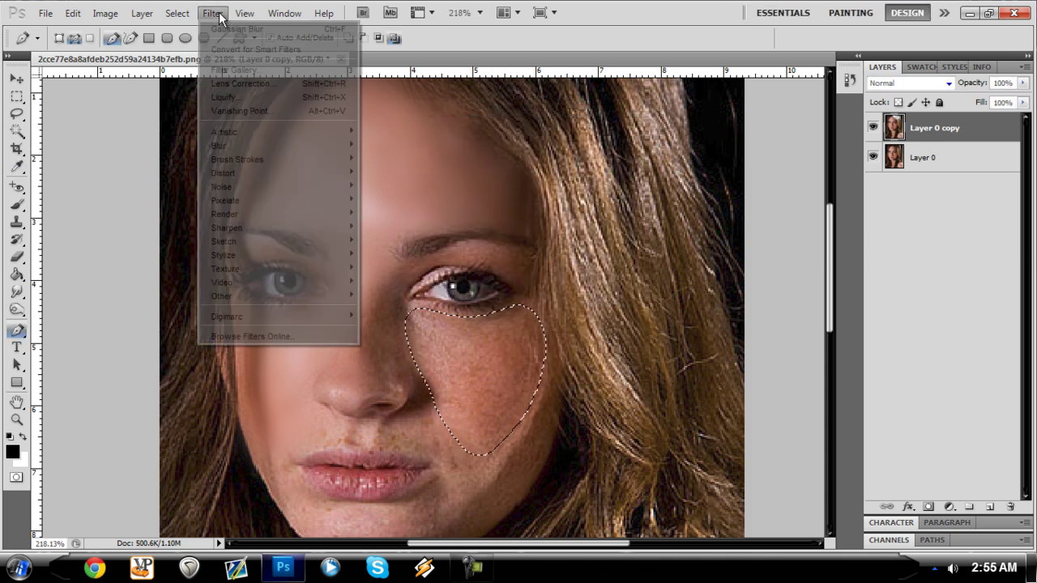
pyautogui.click(226, 30)
pyautogui.press('m')
pyautogui.hotkey('ctrl', 'd')
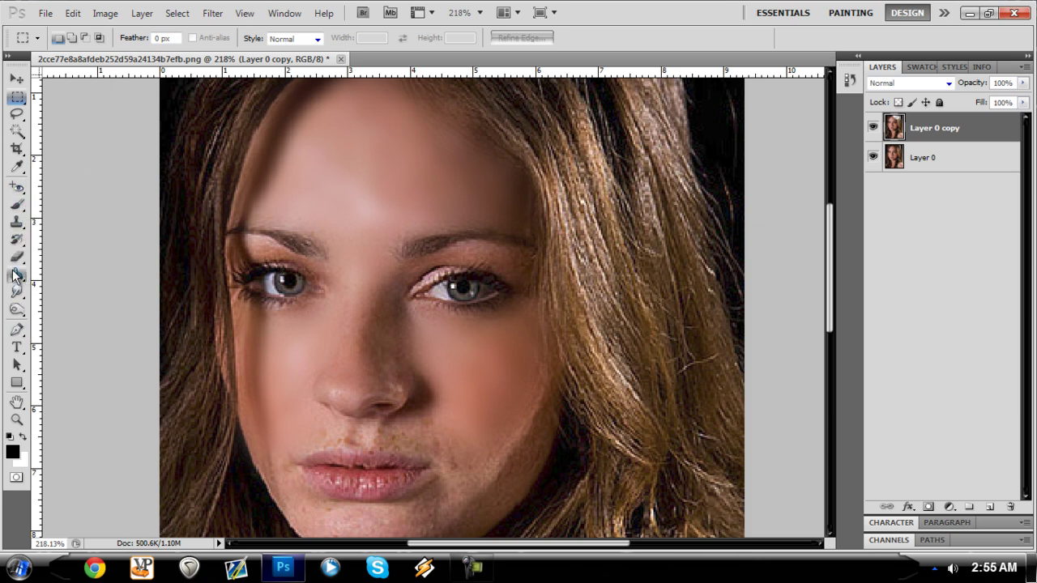
# - Trace a closed Pen tool path around the skin between the nose and upper lip, extending past the mouth corner on the image's right
pyautogui.click(17, 331)
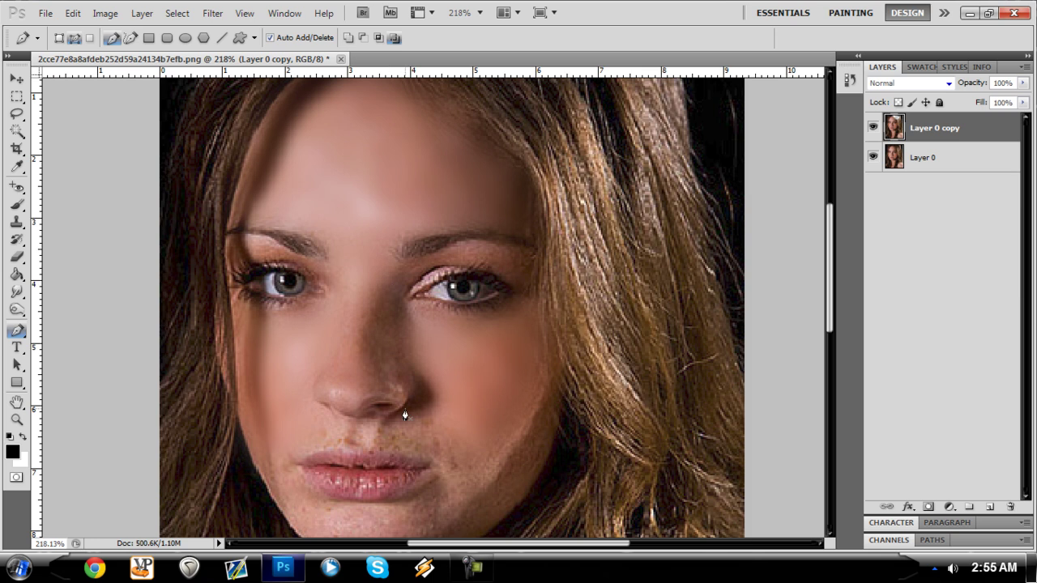
pyautogui.click(323, 411)
pyautogui.click(337, 414)
pyautogui.click(351, 419)
pyautogui.click(427, 418)
pyautogui.click(383, 453)
pyautogui.click(301, 448)
pyautogui.click(323, 412)
# - Convert the upper-lip path into a selection with a 7-pixel feather and repeat the Gaussian Blur on it, leaving nothing selected
pyautogui.rightClick(329, 426)
pyautogui.click(381, 337)
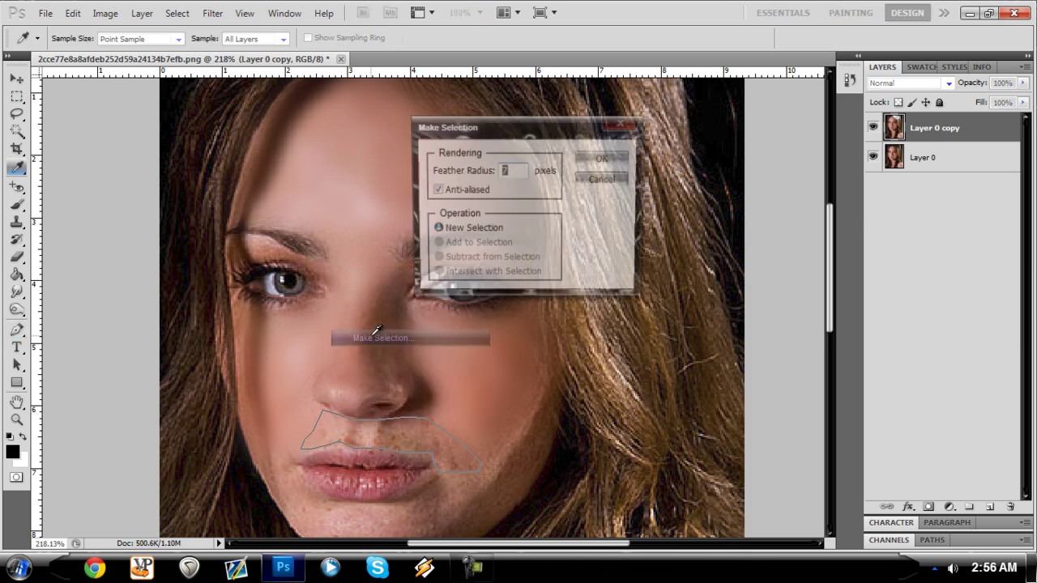
pyautogui.click(613, 162)
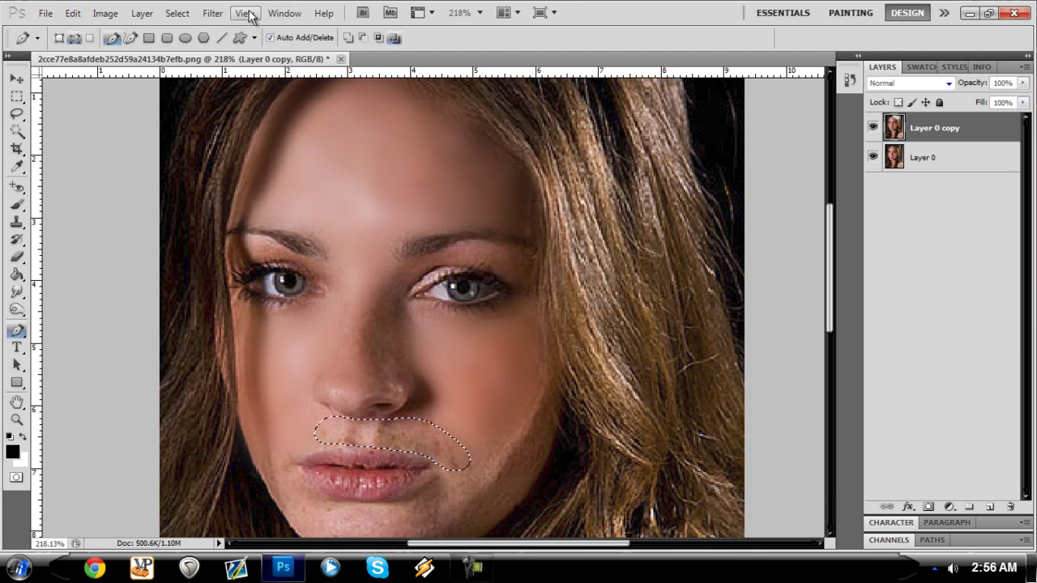
pyautogui.click(213, 13)
pyautogui.click(220, 31)
pyautogui.press('m')
pyautogui.click(395, 419)
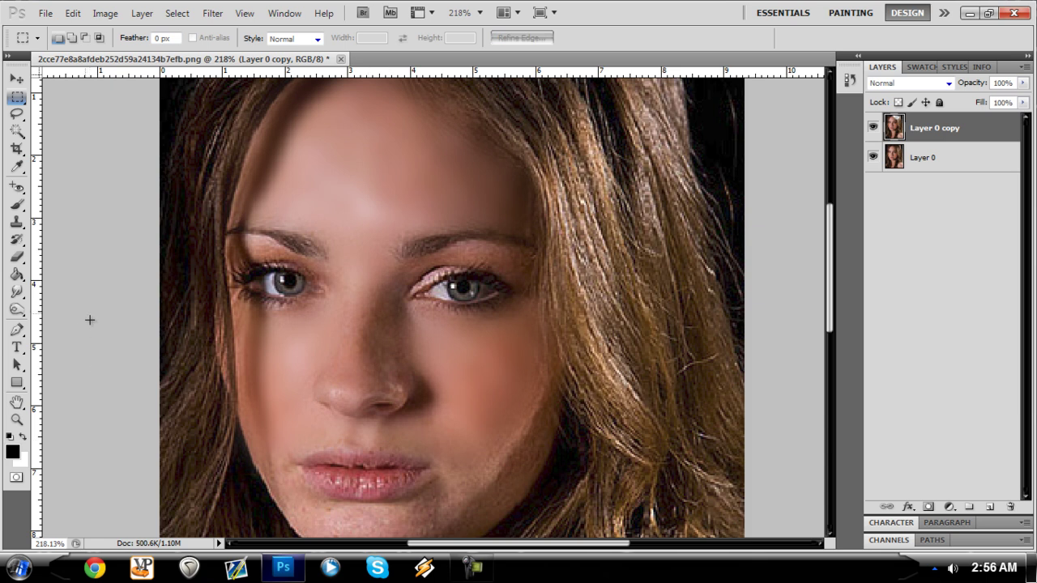
# - Trace a closed Pen tool path around the chin, following the lower lip's edge and returning along the jawline
pyautogui.click(17, 330)
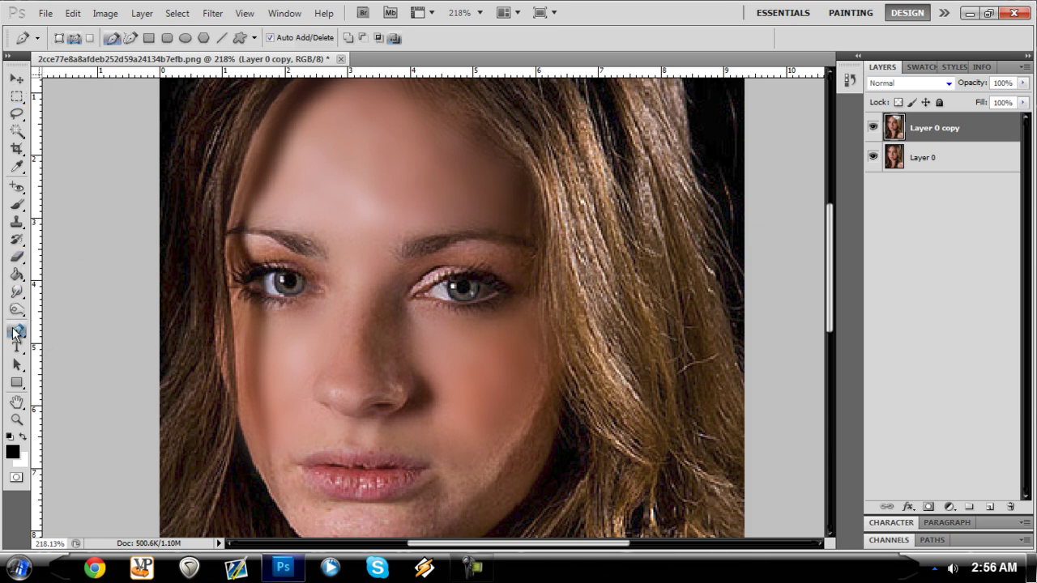
pyautogui.click(302, 490)
pyautogui.click(381, 502)
pyautogui.click(409, 496)
pyautogui.click(441, 477)
pyautogui.scroll(-3, 457, 502)
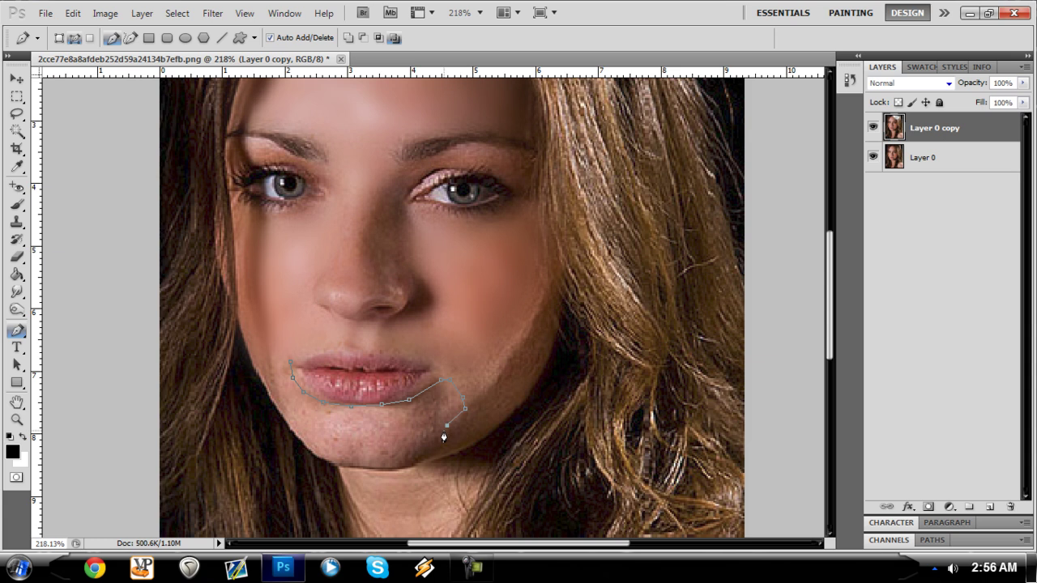
pyautogui.click(417, 444)
pyautogui.click(353, 465)
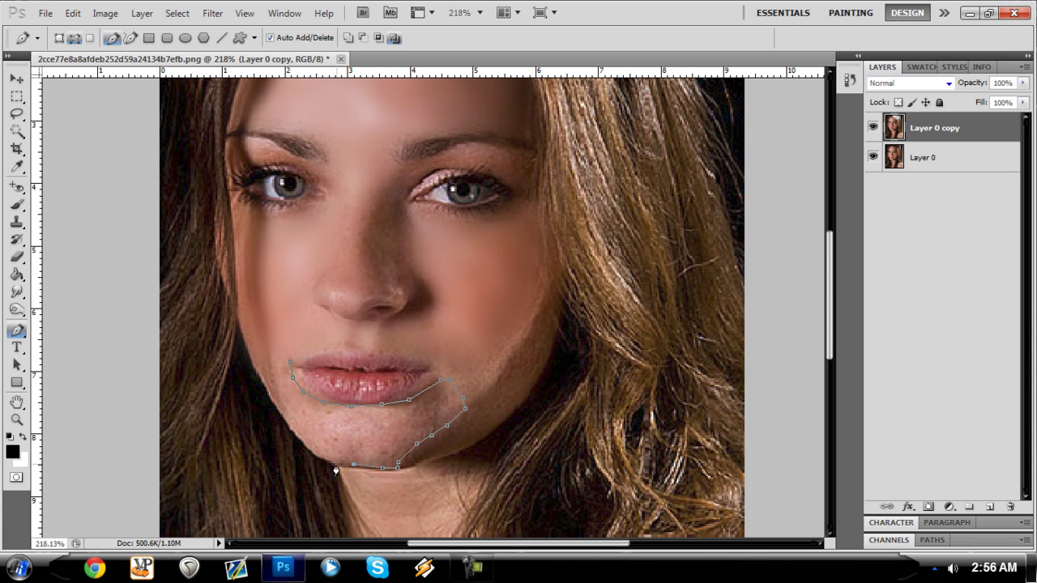
pyautogui.click(296, 436)
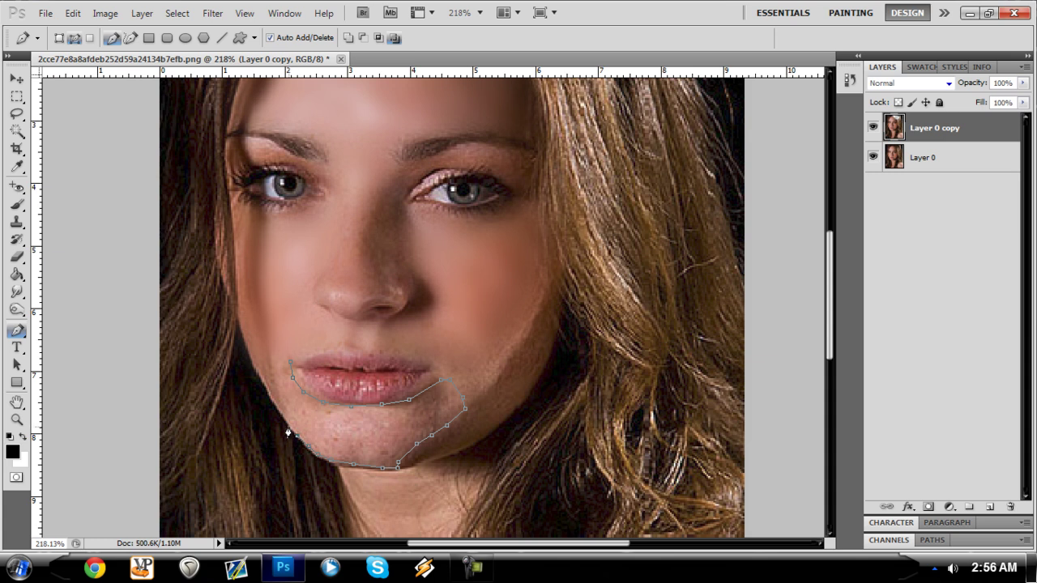
pyautogui.click(290, 362)
# - Convert the chin path into a feathered selection and repeat the Gaussian Blur on it, leaving nothing selected
pyautogui.rightClick(278, 388)
pyautogui.click(330, 456)
pyautogui.click(608, 162)
pyautogui.click(212, 13)
pyautogui.click(243, 26)
pyautogui.click(16, 79)
pyautogui.click(17, 97)
pyautogui.click(347, 427)
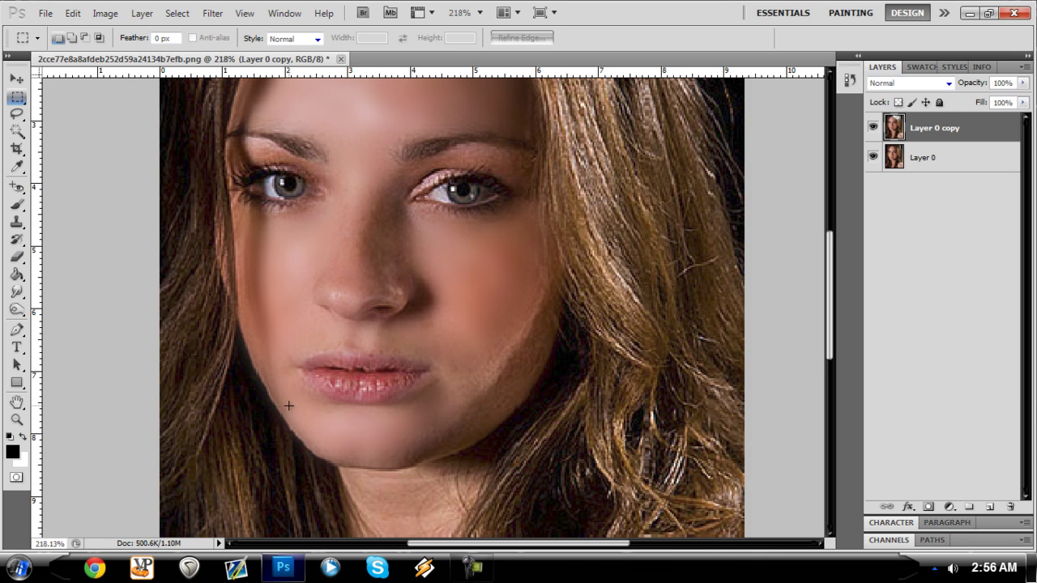
# - Trace a closed Pen tool path around the unblurred strip running from the right-side cheek's outer edge down to the mouth corner
pyautogui.click(16, 330)
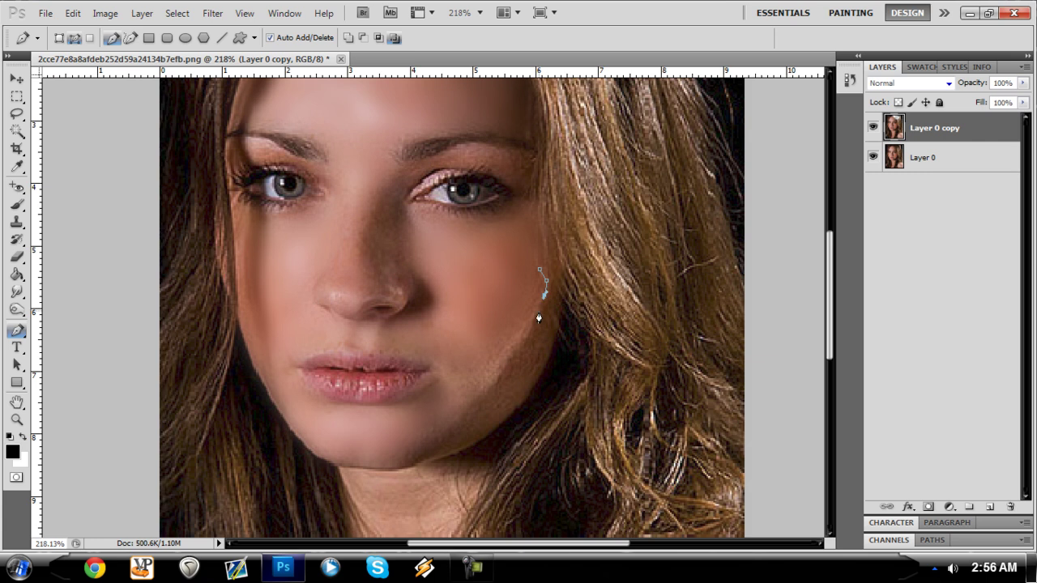
pyautogui.click(529, 335)
pyautogui.click(502, 371)
pyautogui.click(487, 392)
pyautogui.click(460, 418)
pyautogui.moveTo(449, 395); pyautogui.dragTo(435, 373)
pyautogui.click(539, 270)
# - Convert the lower-cheek strip path into a selection with a 7-pixel feather and repeat the Gaussian Blur on it, leaving nothing selected
pyautogui.rightClick(534, 322)
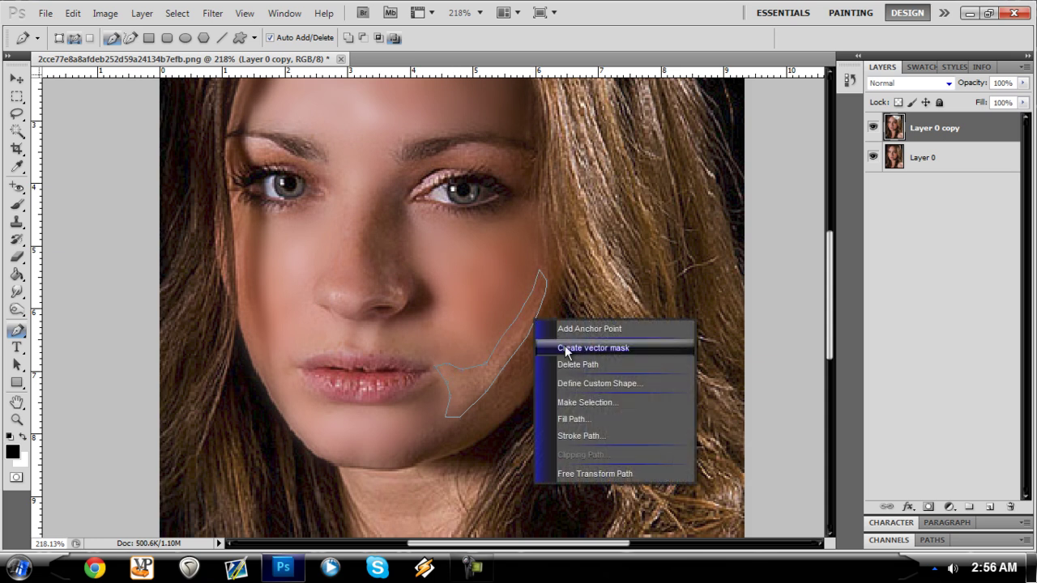
pyautogui.click(579, 402)
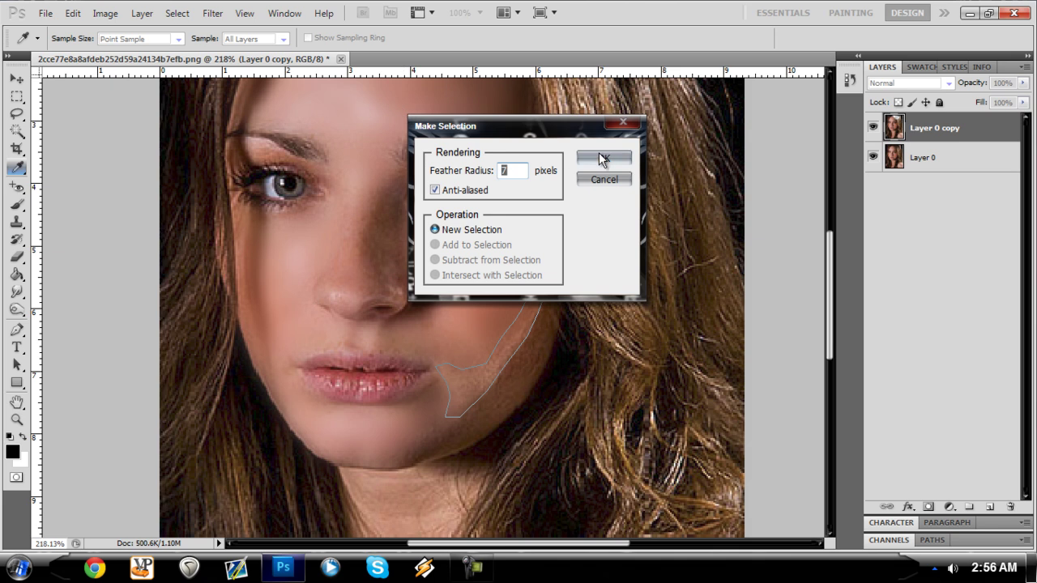
pyautogui.click(601, 157)
pyautogui.click(213, 13)
pyautogui.click(393, 228)
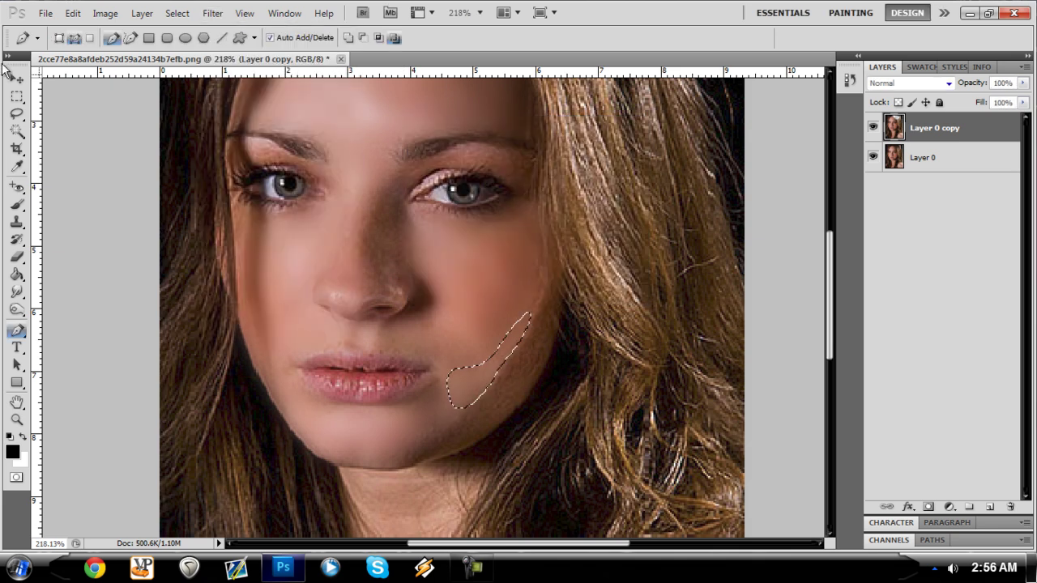
pyautogui.click(16, 96)
pyautogui.click(433, 368)
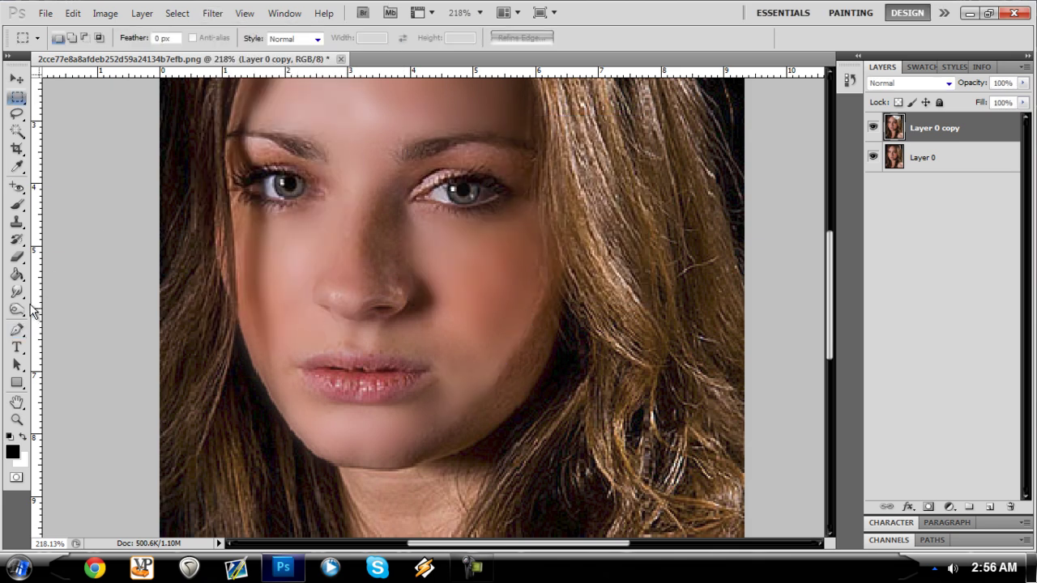
# - Trace a closed Pen tool path around the shadowed jawline on the image's right, from the chin up to the hair and back
pyautogui.click(16, 329)
pyautogui.click(423, 436)
pyautogui.click(445, 425)
pyautogui.click(466, 408)
pyautogui.click(487, 393)
pyautogui.click(501, 370)
pyautogui.click(516, 349)
pyautogui.click(530, 322)
pyautogui.click(545, 287)
pyautogui.click(557, 303)
pyautogui.click(551, 355)
pyautogui.click(540, 379)
pyautogui.click(522, 401)
pyautogui.click(506, 419)
pyautogui.click(484, 433)
pyautogui.click(457, 450)
pyautogui.click(429, 463)
pyautogui.click(409, 467)
pyautogui.click(404, 459)
# - Convert the shadowed jawline path into a feathered selection and repeat the Gaussian Blur on it, leaving nothing selected
pyautogui.rightClick(455, 435)
pyautogui.click(523, 354)
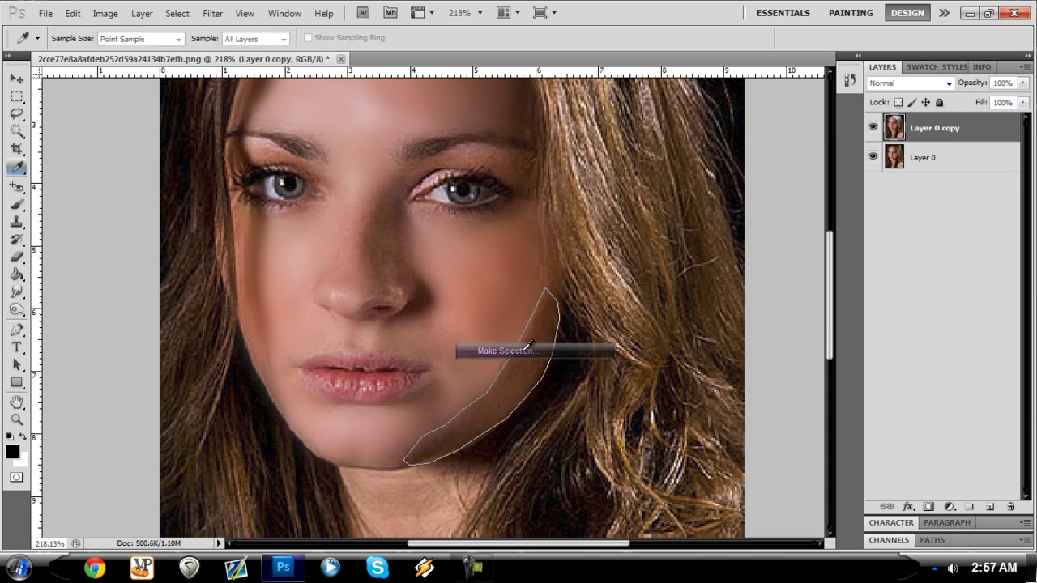
pyautogui.click(590, 158)
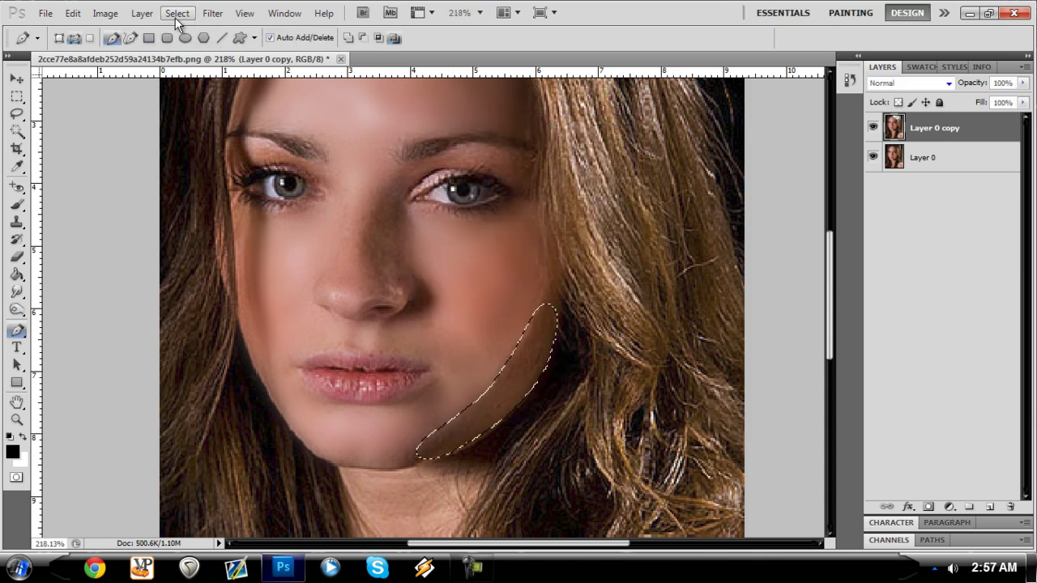
pyautogui.click(202, 14)
pyautogui.press('Escape')
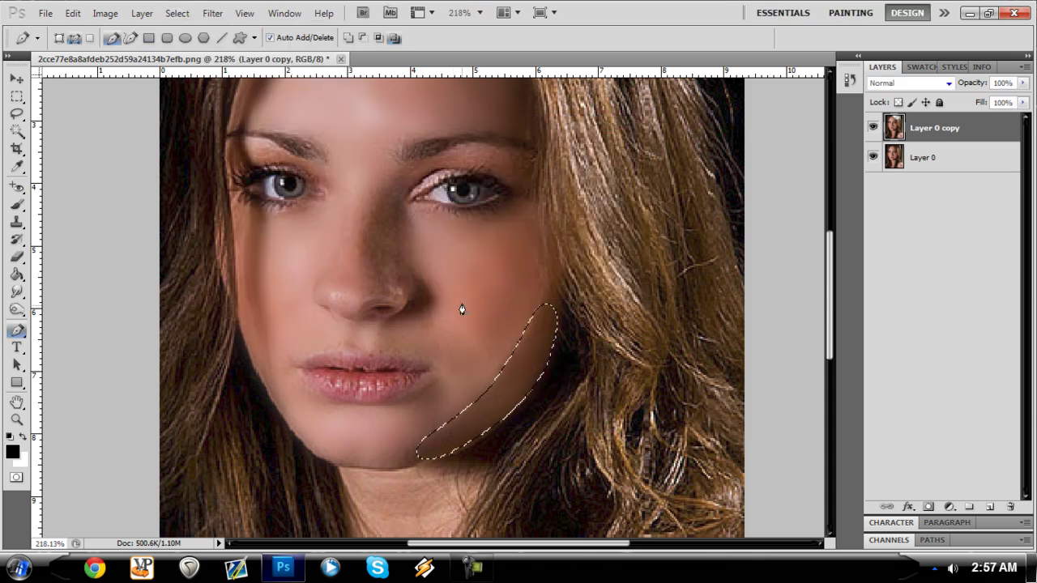
pyautogui.click(16, 97)
pyautogui.click(476, 354)
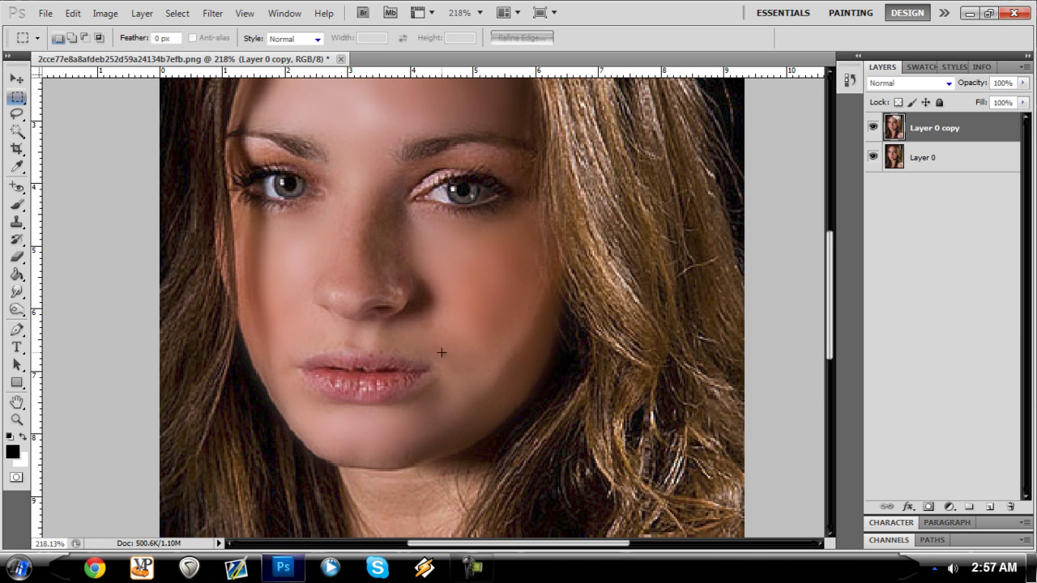
# - Trace a closed Pen tool path around the shadowed side of the nose, from the inner eye corner down to above the nostril
pyautogui.scroll(3, 444, 356)
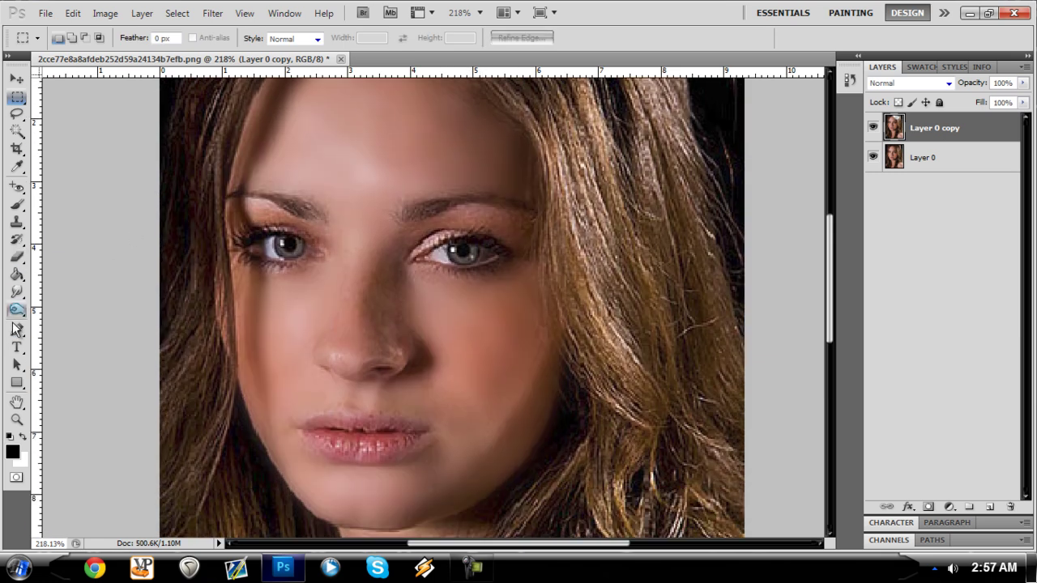
pyautogui.click(16, 330)
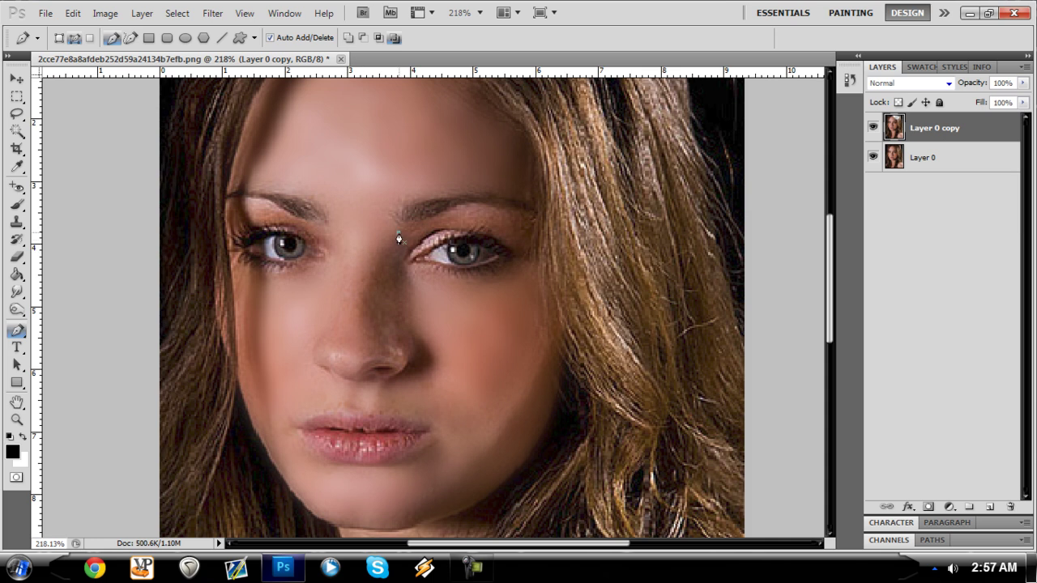
pyautogui.click(402, 298)
pyautogui.moveTo(400, 315); pyautogui.dragTo(399, 324)
pyautogui.click(373, 351)
pyautogui.click(361, 316)
pyautogui.click(363, 297)
pyautogui.click(373, 275)
pyautogui.click(382, 254)
pyautogui.click(394, 238)
# - Convert the path on the nose's shadowed side into a feathered selection
pyautogui.rightClick(392, 281)
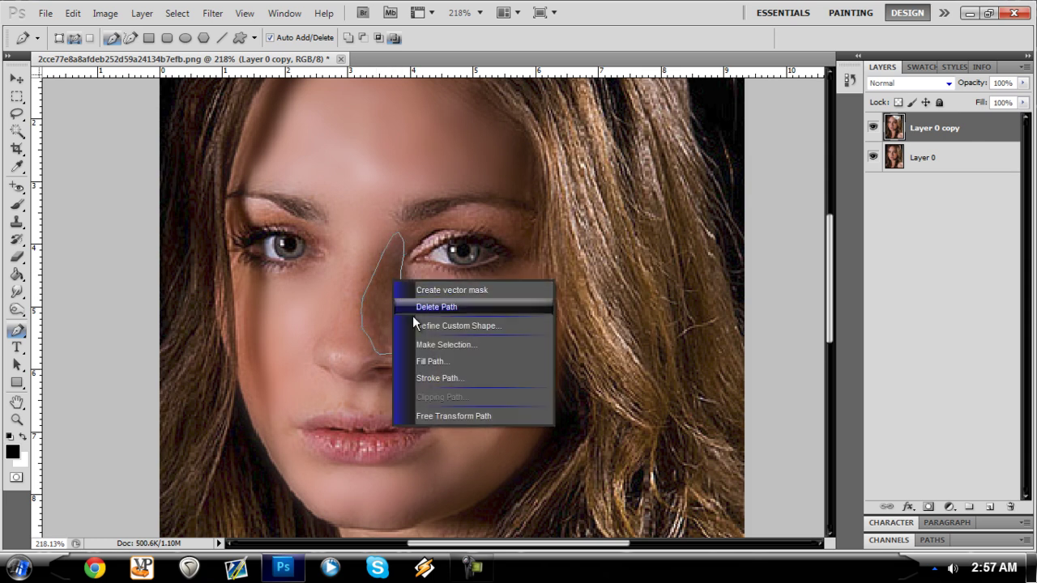
pyautogui.click(432, 341)
pyautogui.click(606, 158)
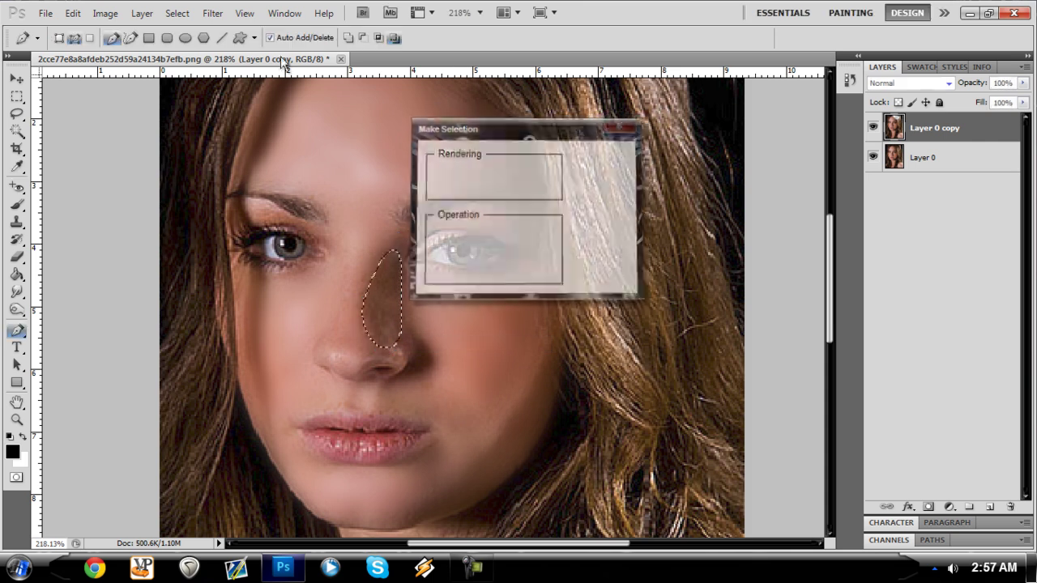
# - Repeat the Gaussian Blur on the selected shadowed side of the nose and clear the selection
pyautogui.click(212, 13)
pyautogui.press('Escape')
pyautogui.click(16, 96)
pyautogui.click(371, 301)
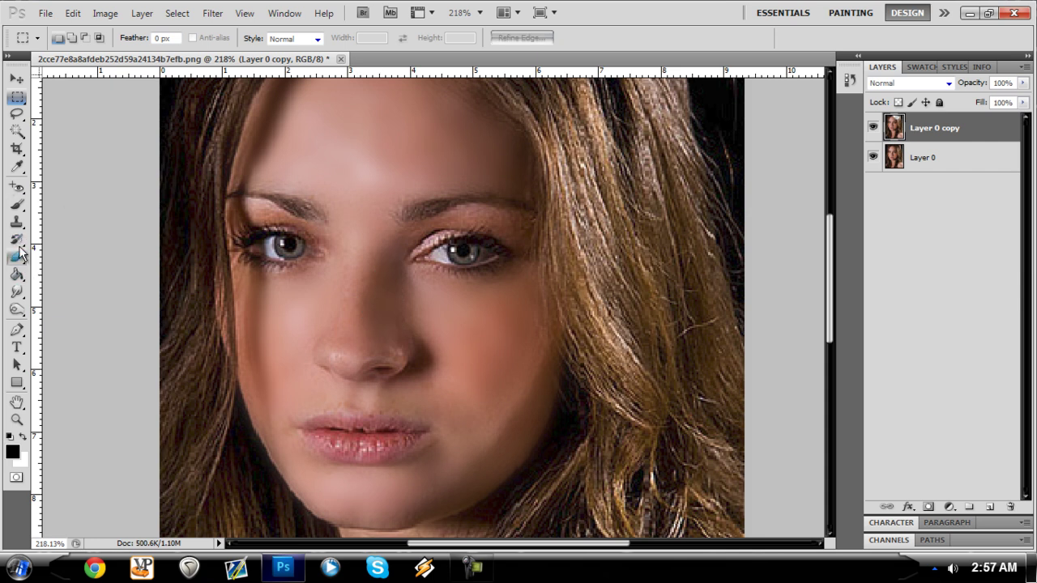
# - Trace a Pen tool path around the upper eyelid on the image's left, along the lashes to the hair and back below the eyebrow
pyautogui.click(16, 329)
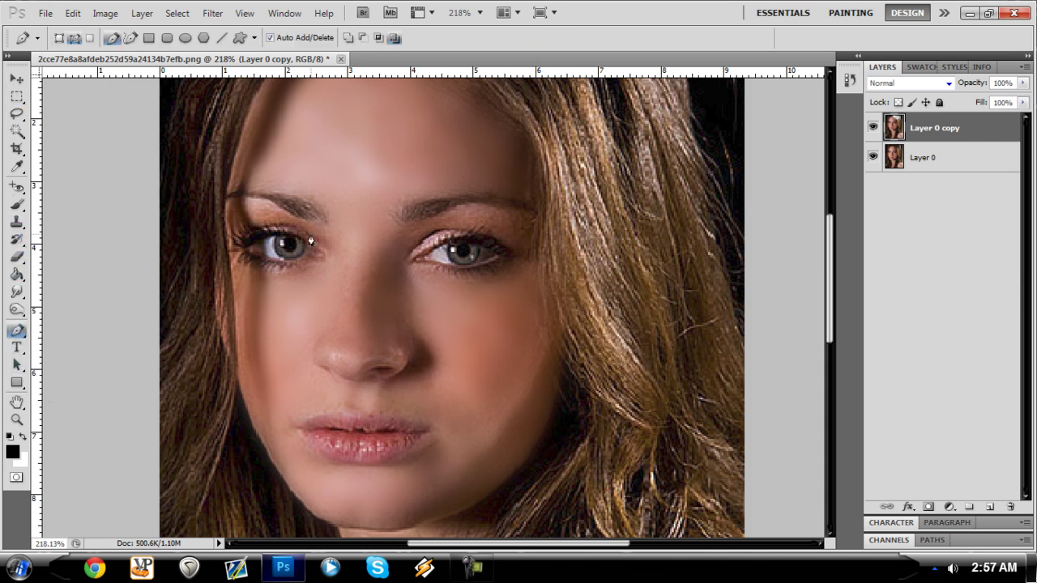
pyautogui.click(304, 231)
pyautogui.click(279, 225)
pyautogui.click(260, 225)
pyautogui.click(242, 229)
pyautogui.click(234, 236)
pyautogui.click(242, 210)
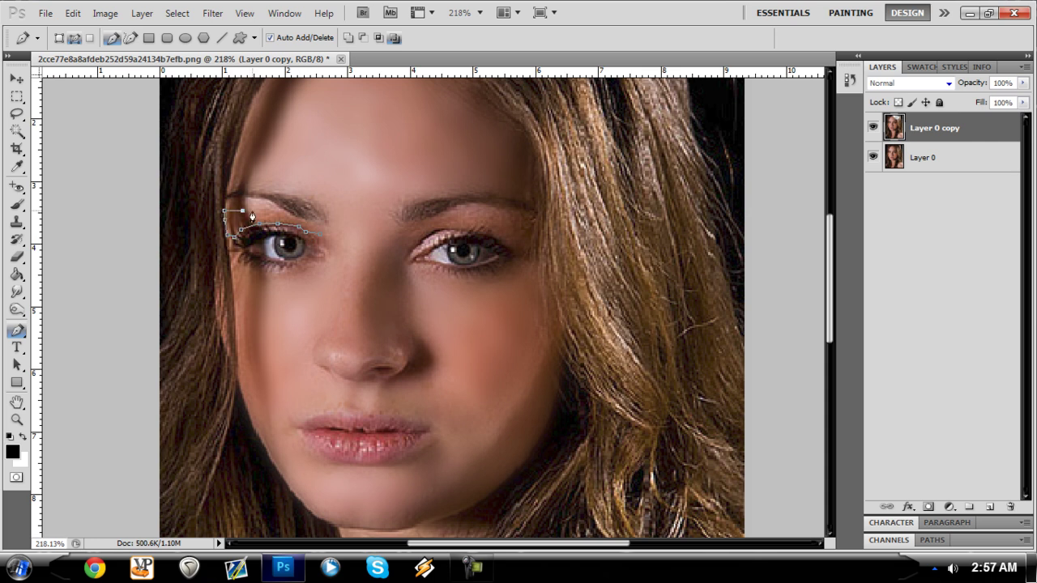
# - Convert the upper eyelid path on the image's left into a feathered selection and repeat the Gaussian Blur on it, leaving nothing selected
pyautogui.rightClick(293, 230)
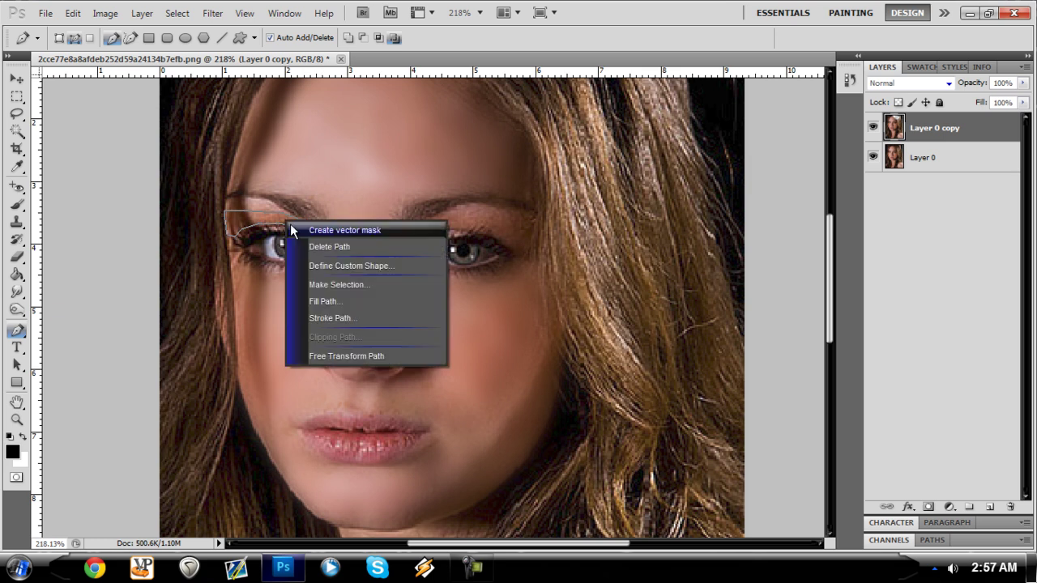
pyautogui.click(348, 282)
pyautogui.click(595, 160)
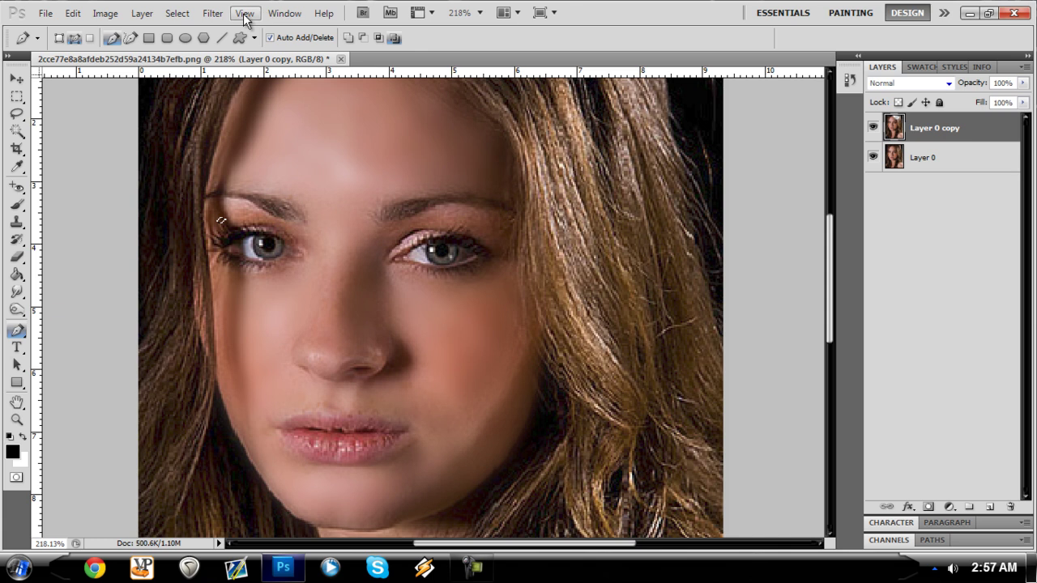
pyautogui.click(244, 14)
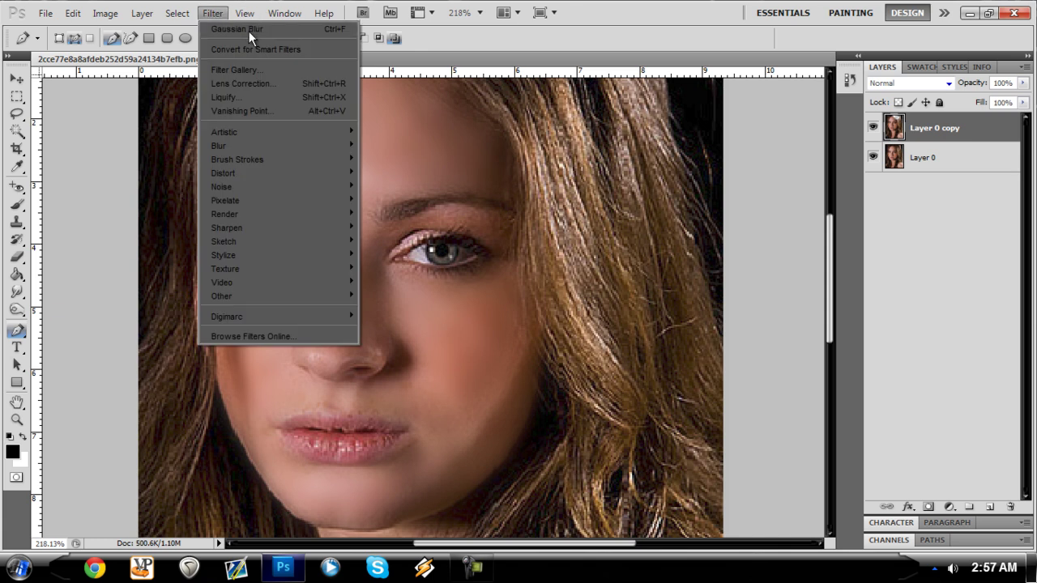
pyautogui.click(460, 208)
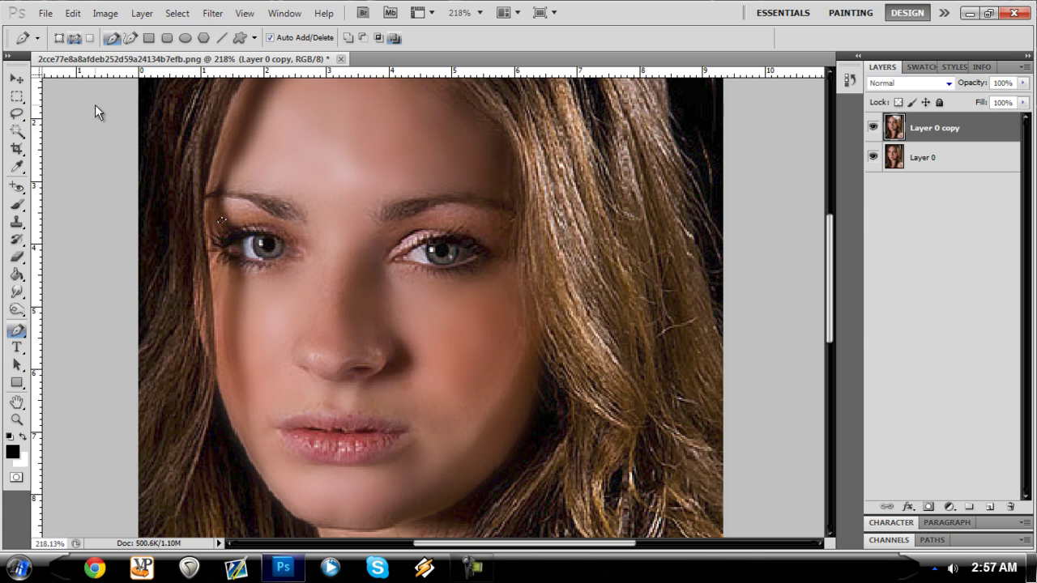
pyautogui.click(16, 96)
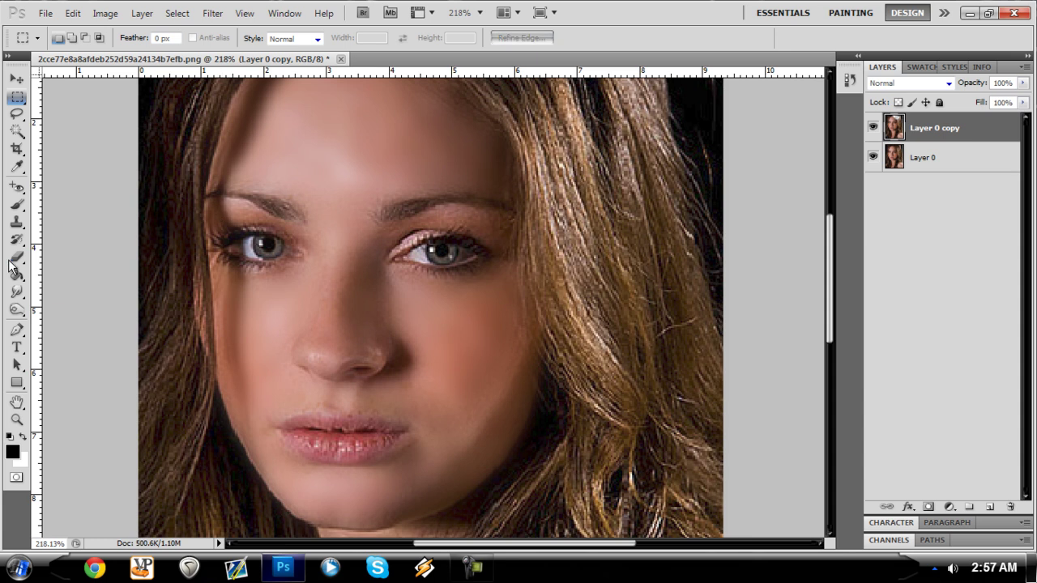
# - Trace a closed Pen tool path around the upper eyelid on the image's right, between the lashes and the eyebrow
pyautogui.click(16, 329)
pyautogui.click(393, 241)
pyautogui.click(413, 231)
pyautogui.click(437, 224)
pyautogui.click(464, 225)
pyautogui.click(511, 223)
pyautogui.click(509, 213)
pyautogui.click(478, 213)
pyautogui.click(444, 213)
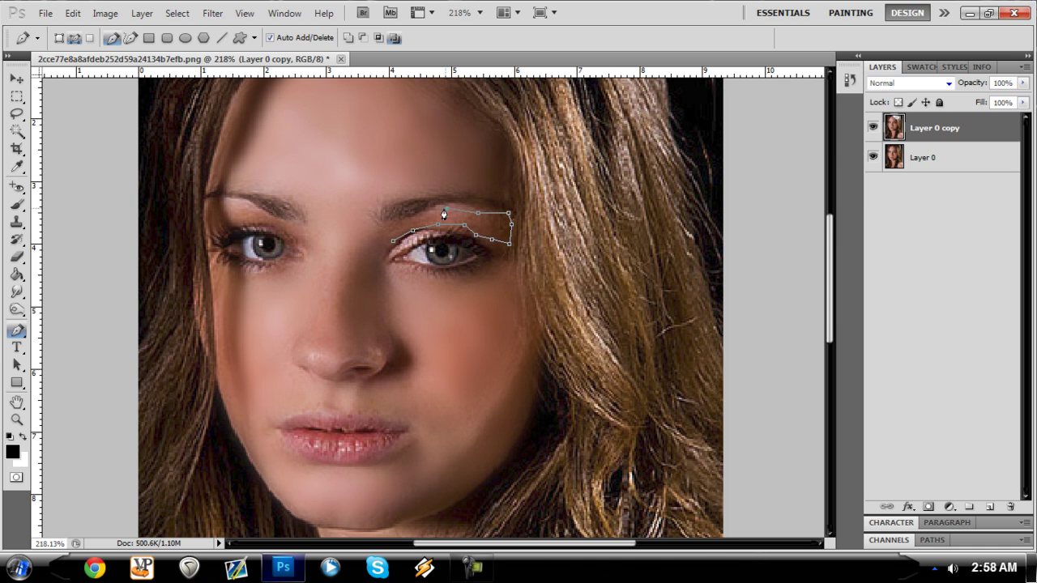
pyautogui.click(394, 220)
pyautogui.click(379, 224)
pyautogui.click(384, 251)
# - Convert the upper eyelid path on the image's right into a feathered selection and repeat the Gaussian Blur on it, leaving nothing selected
pyautogui.rightClick(395, 234)
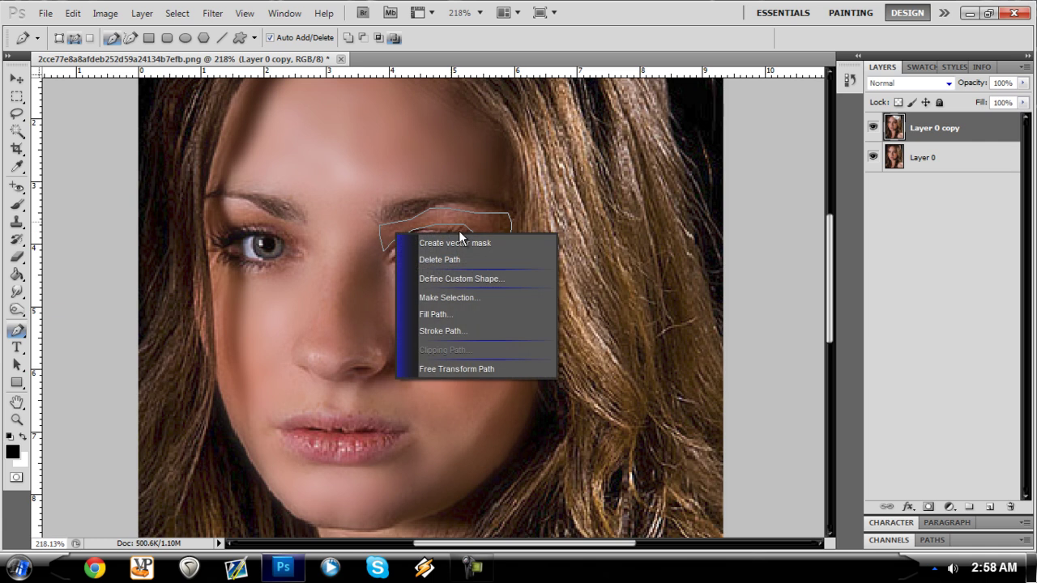
pyautogui.click(464, 306)
pyautogui.click(586, 162)
pyautogui.click(212, 13)
pyautogui.click(226, 32)
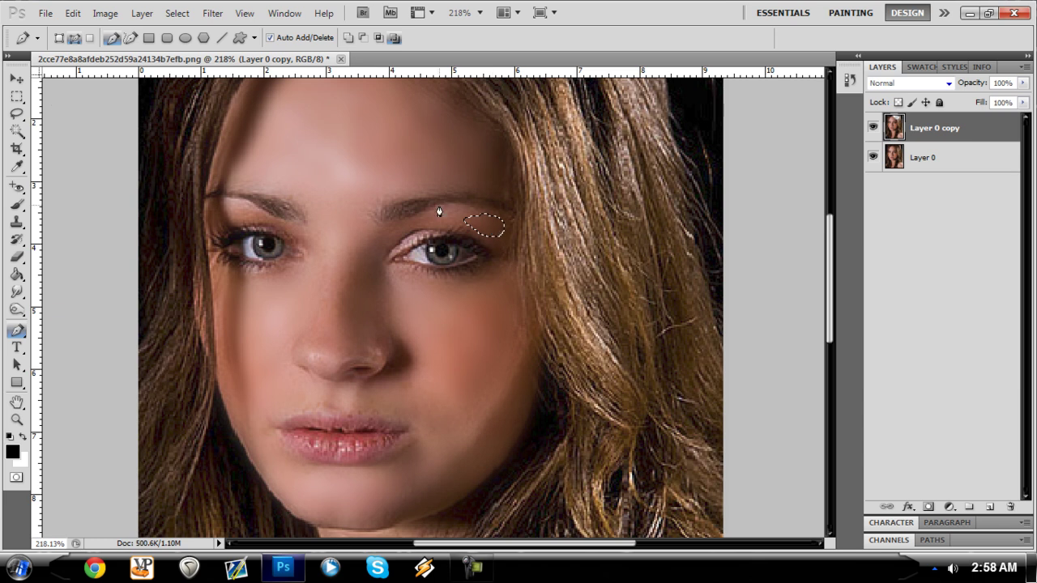
pyautogui.click(16, 97)
pyautogui.click(482, 225)
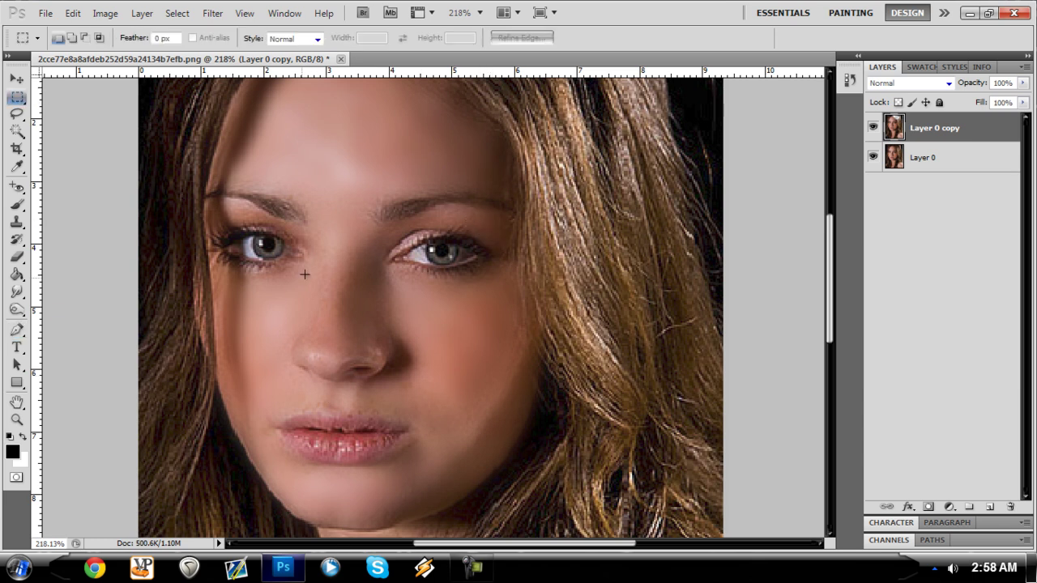
# - Compare the whole portrait before and after retouching by hiding and showing Layer 0 copy twice
pyautogui.scroll(-4, 308, 345)
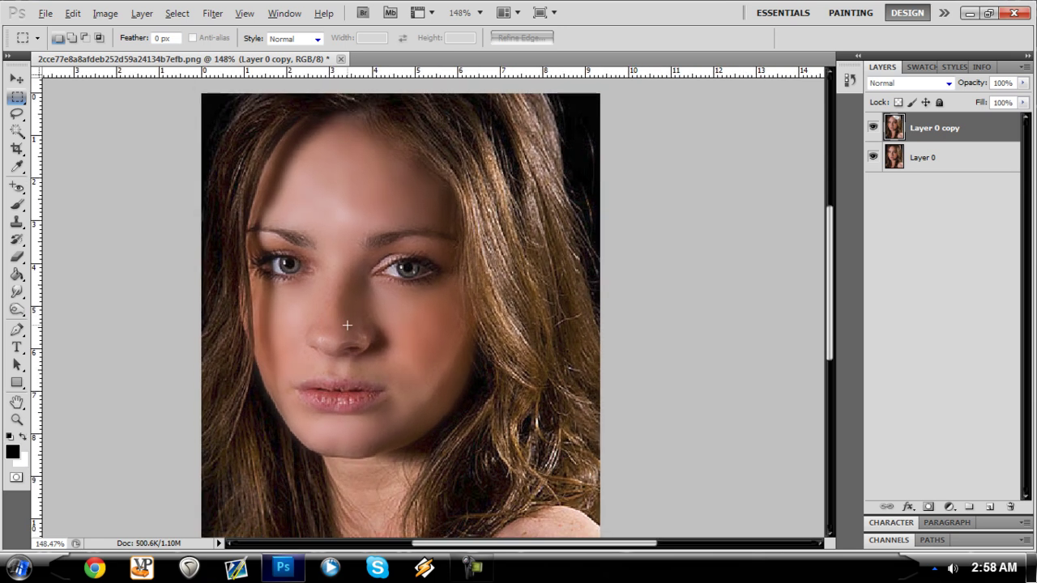
pyautogui.scroll(-4, 346, 324)
pyautogui.press('alt')
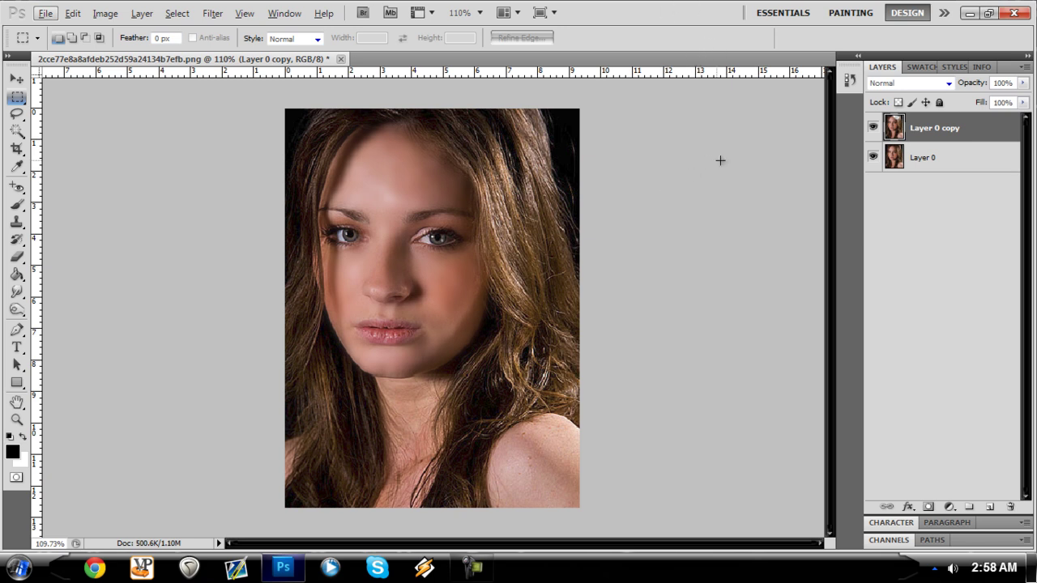
pyautogui.click(872, 127)
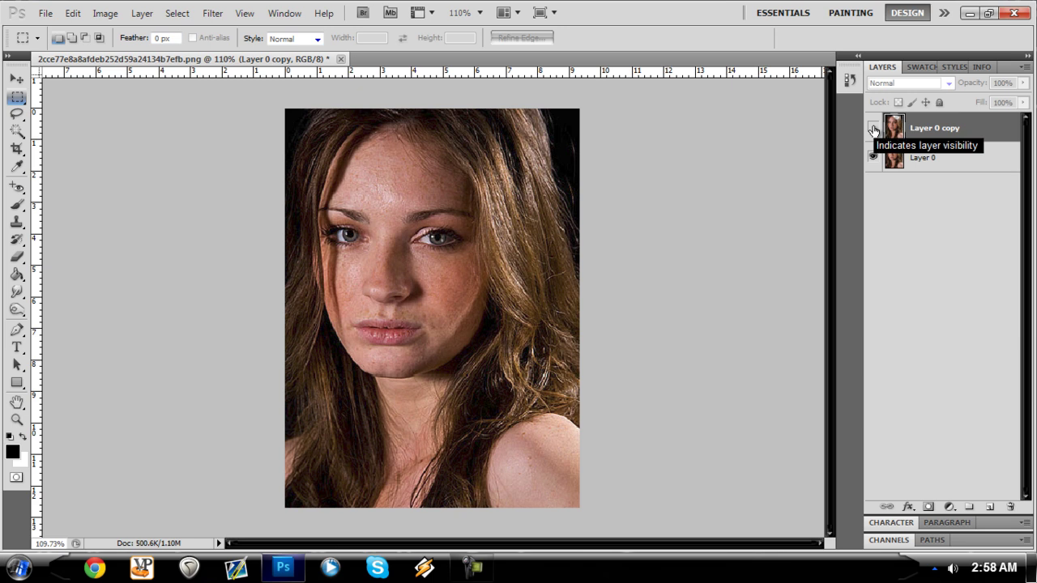
pyautogui.click(873, 128)
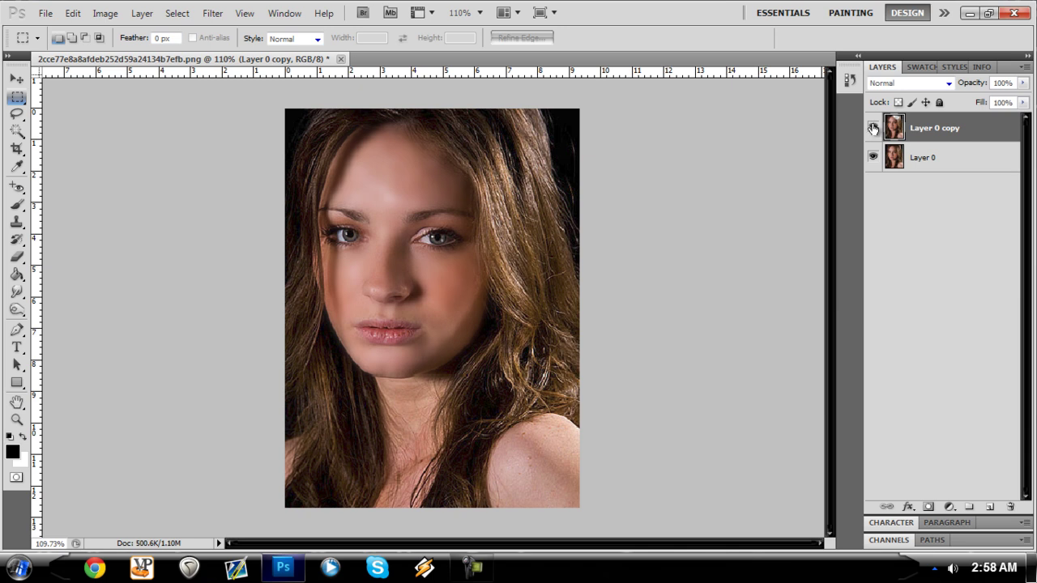
pyautogui.click(872, 128)
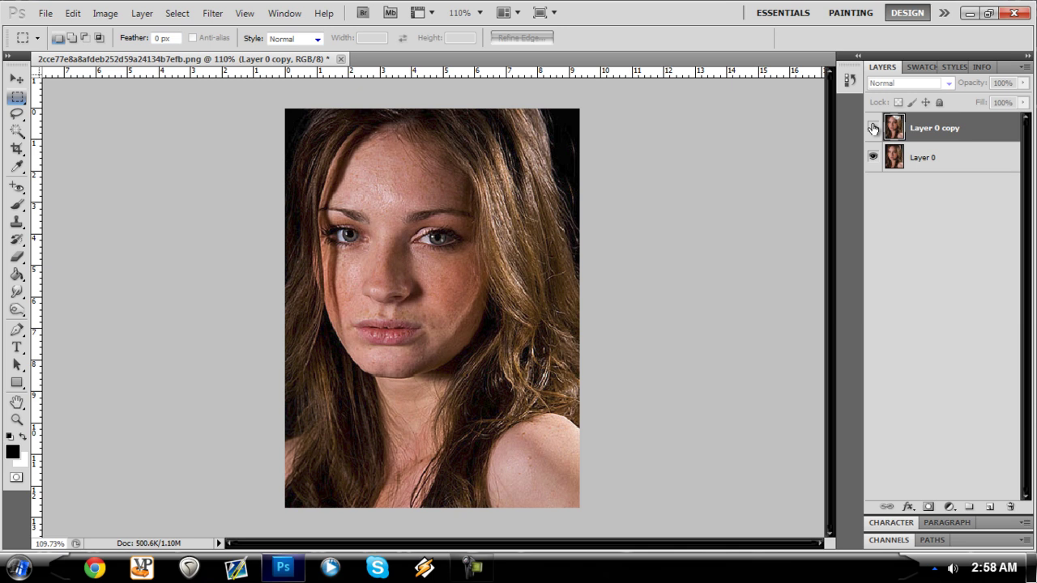
pyautogui.click(873, 128)
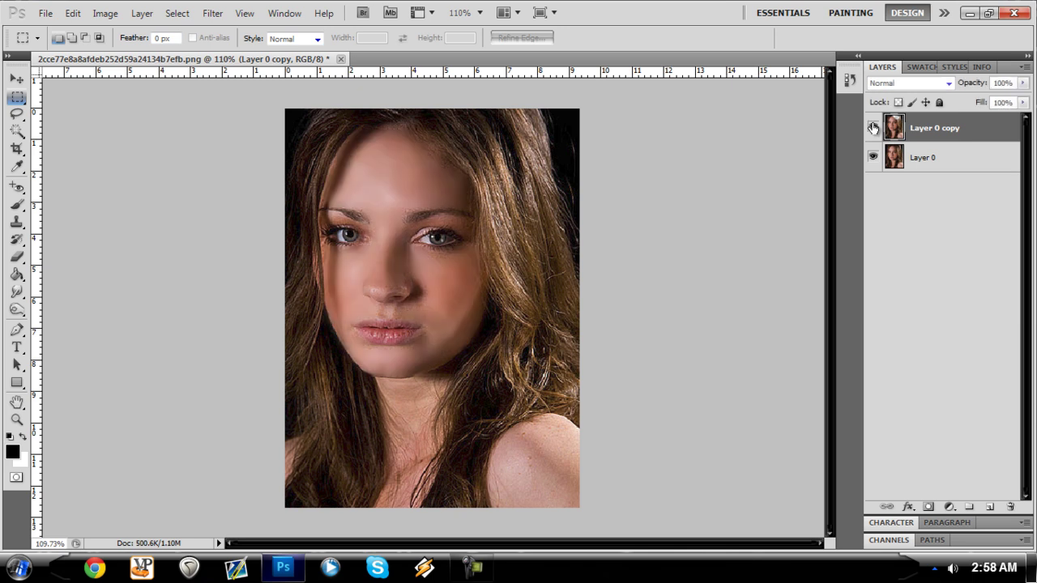